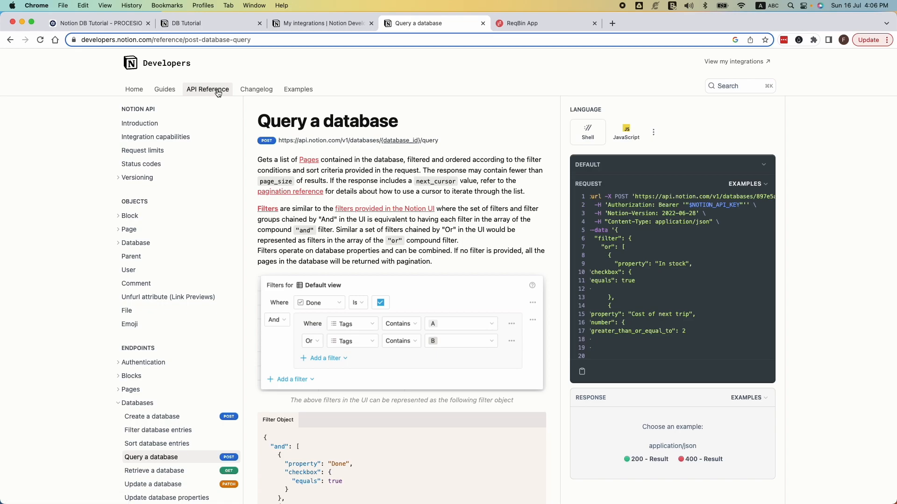
# Step: View the properties of the existing record in the DB Tutorial Notion database, and return to the table
pyautogui.click(217, 26)
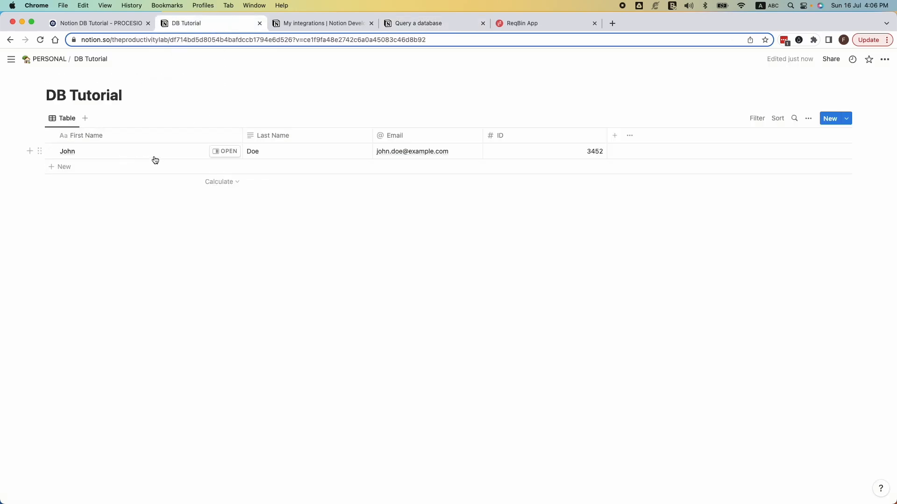
pyautogui.click(227, 152)
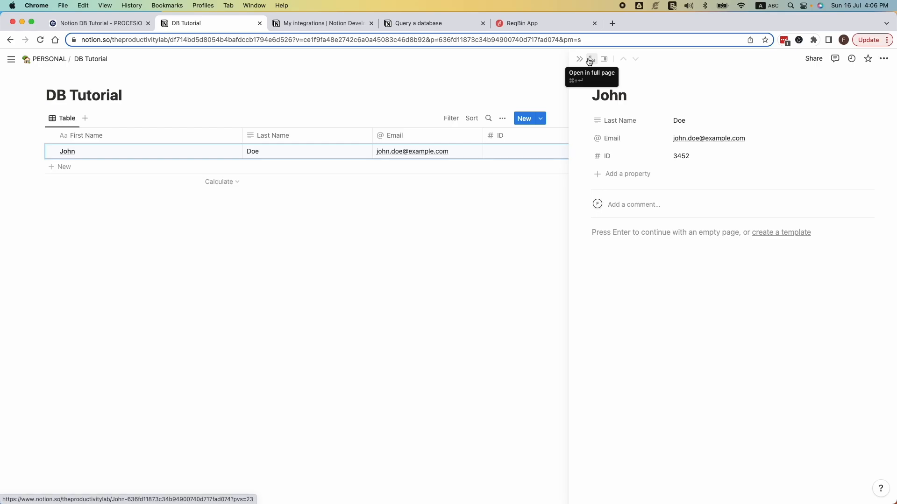
pyautogui.click(332, 218)
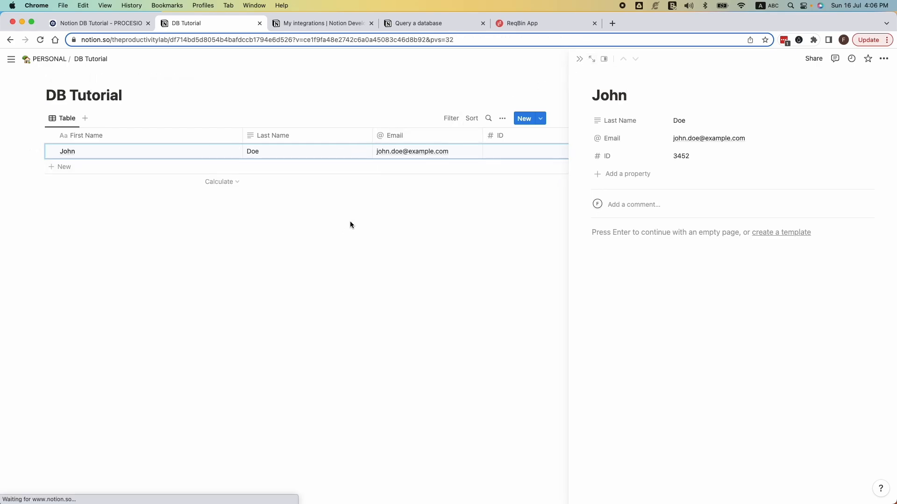
# Step: Open the Create a page endpoint under Pages in the Notion API reference
pyautogui.click(411, 24)
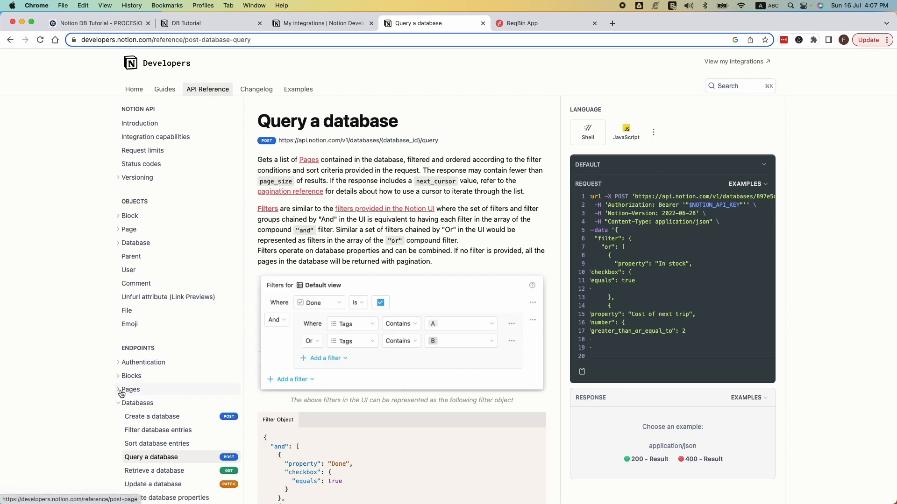
pyautogui.scroll(-2, 143, 417)
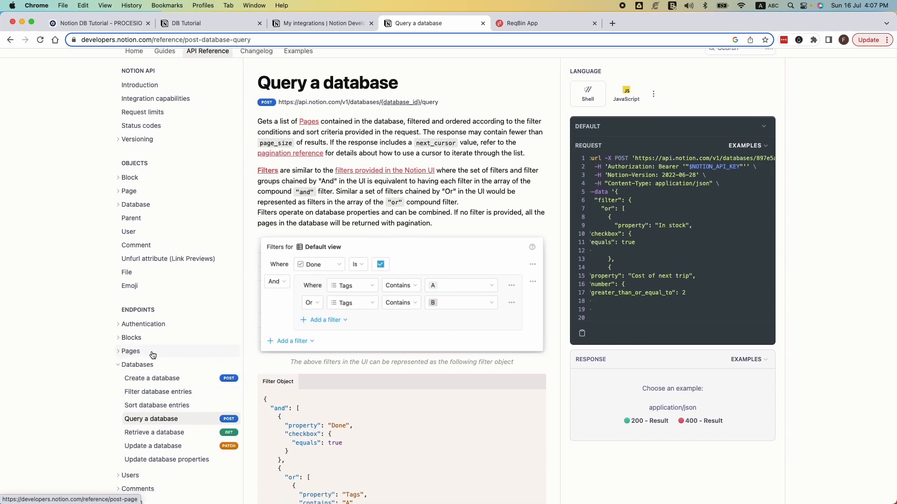
pyautogui.click(119, 353)
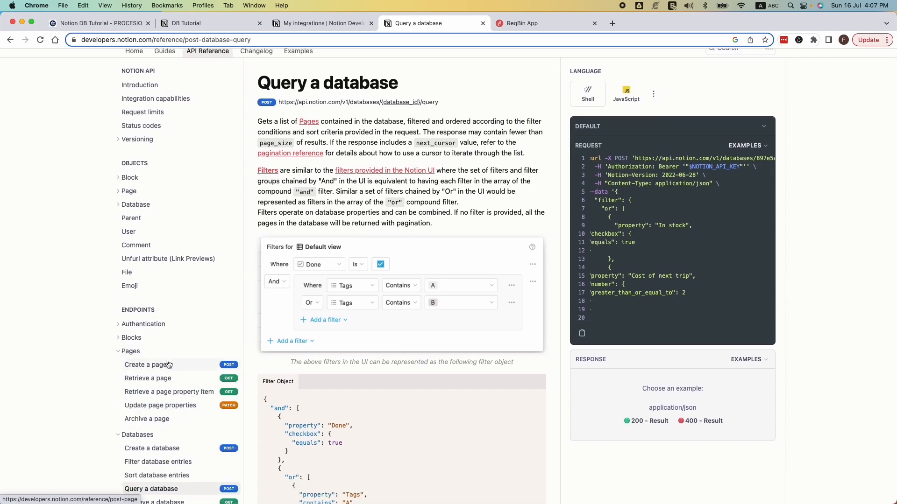
pyautogui.click(227, 368)
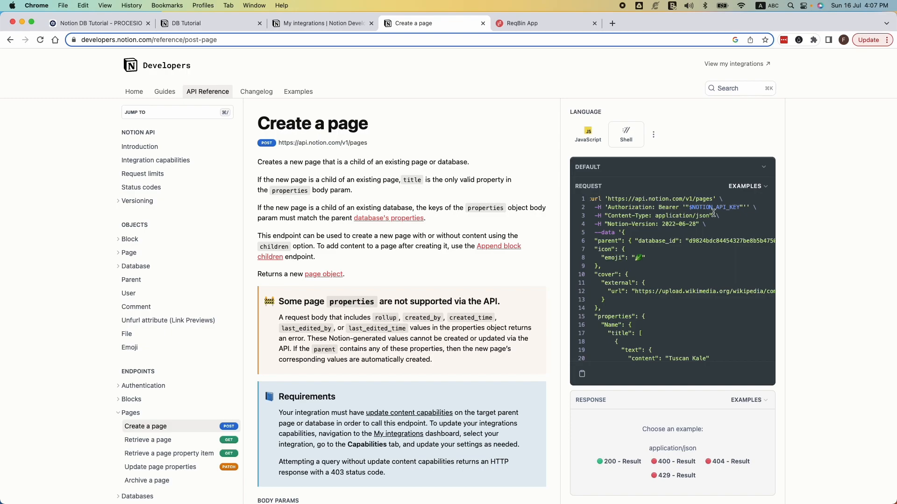
# Step: Examine the Create a page sample request, including its URL, headers and JSON data, and the documented body parameters
pyautogui.moveTo(632, 216); pyautogui.dragTo(699, 222)
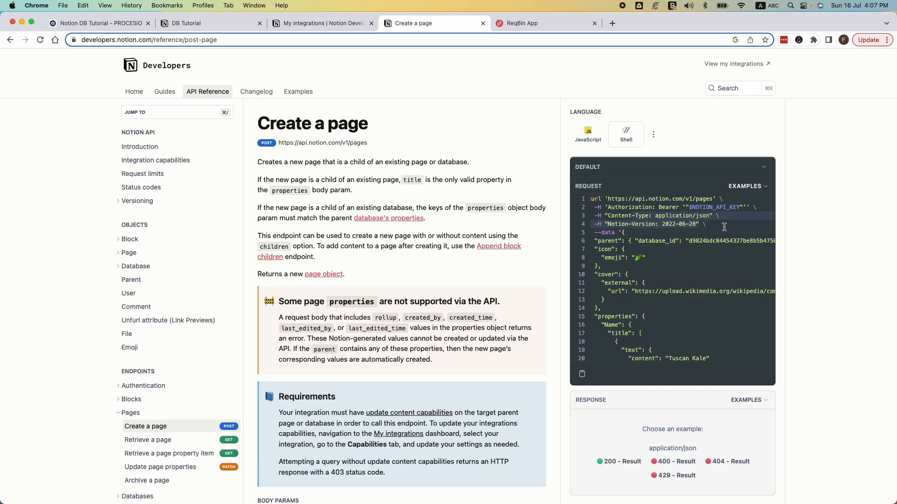
pyautogui.click(704, 200)
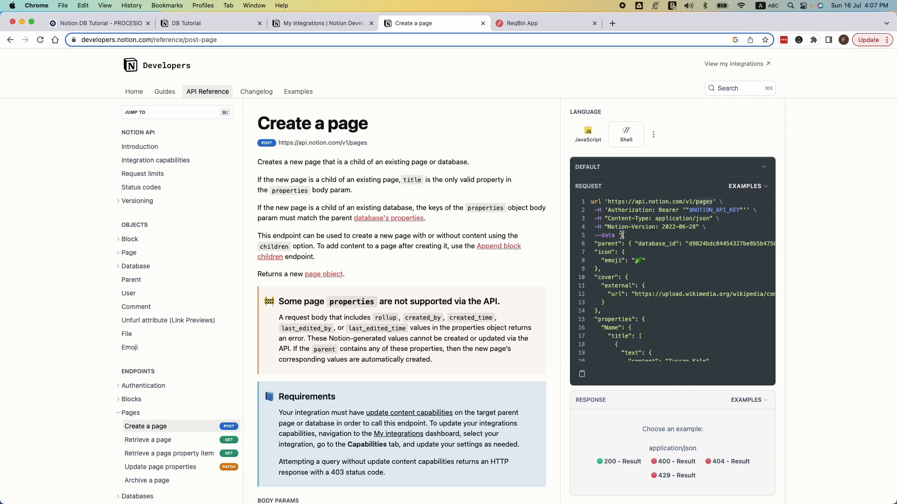
pyautogui.moveTo(622, 236); pyautogui.dragTo(717, 344)
pyautogui.scroll(15, 716, 341)
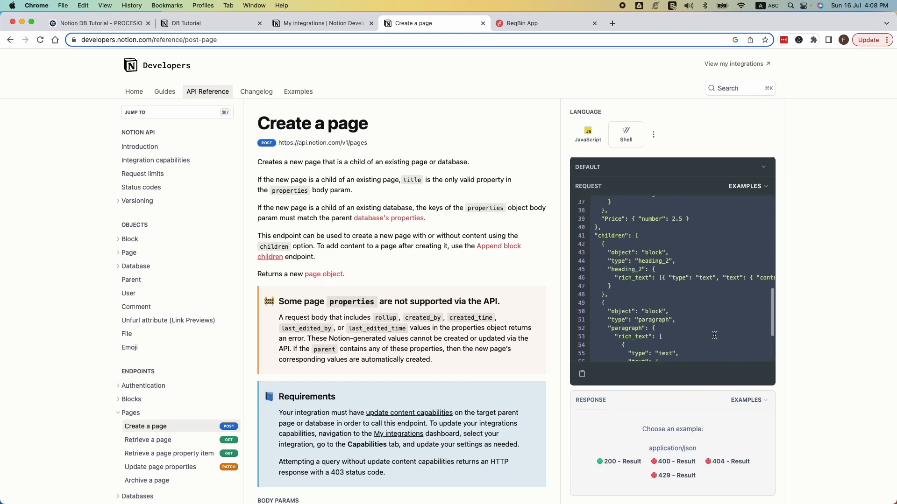
pyautogui.scroll(2, 715, 335)
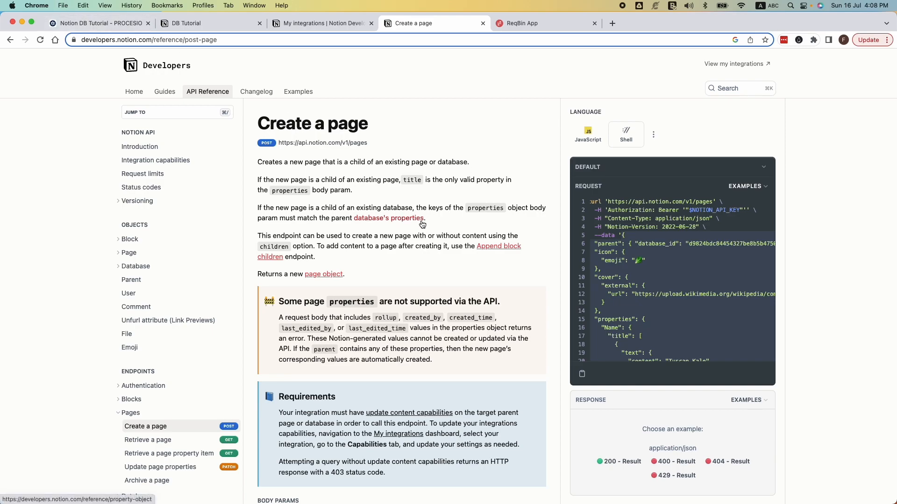
pyautogui.scroll(-7, 424, 224)
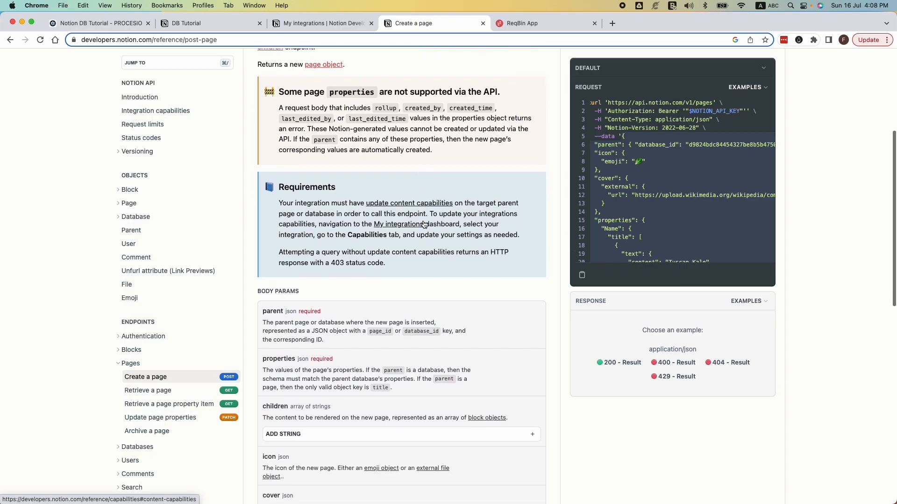
pyautogui.scroll(-5, 424, 224)
pyautogui.scroll(7, 424, 224)
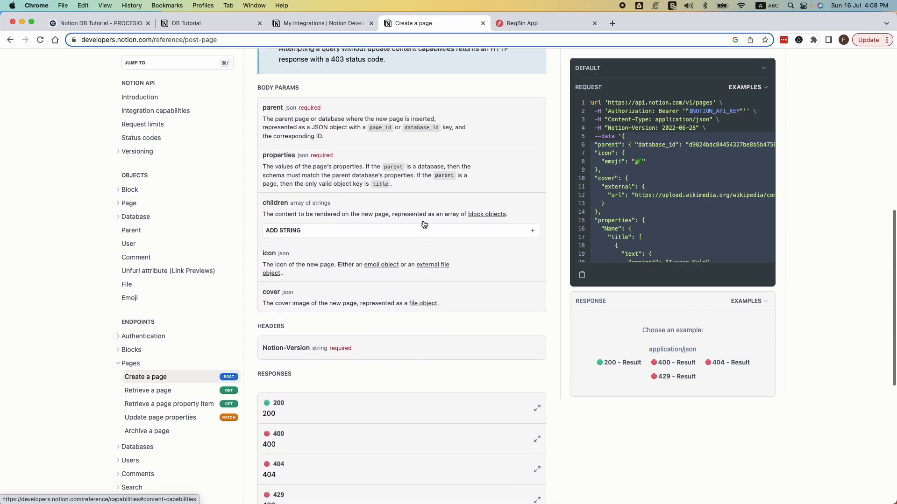
pyautogui.scroll(5, 424, 224)
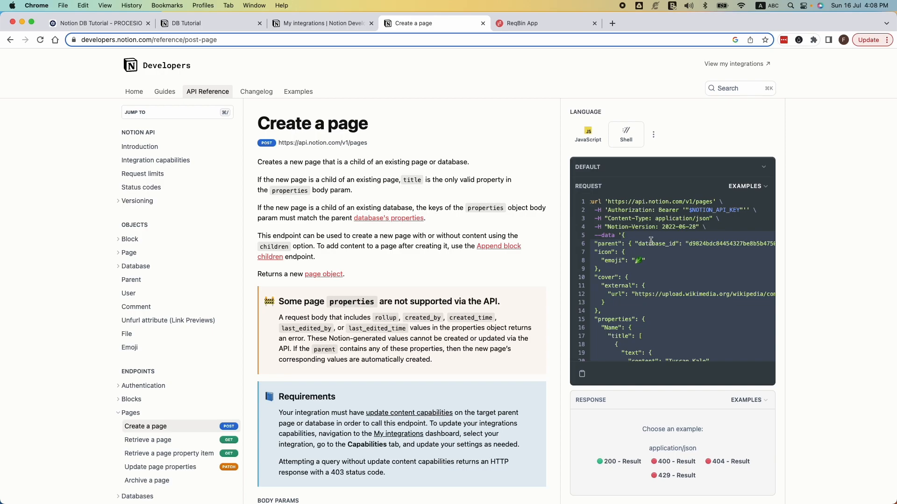
pyautogui.scroll(-1, 478, 125)
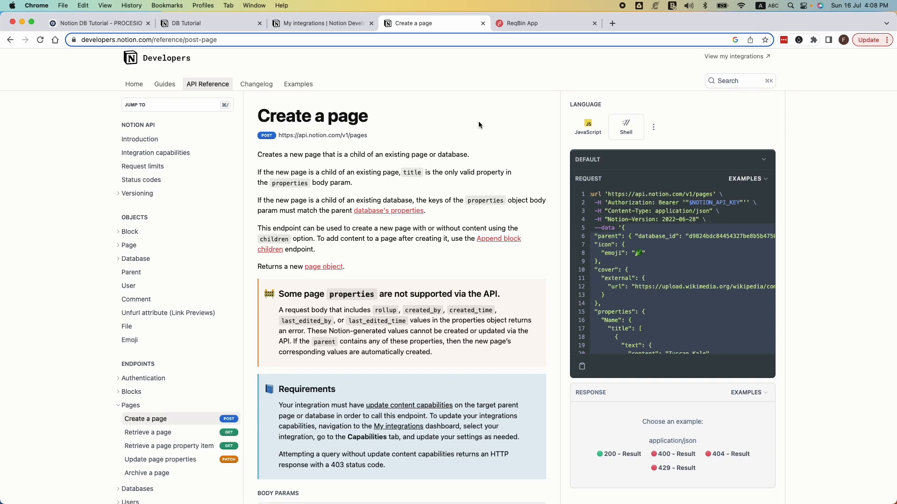
# Step: Switch to the Notion DB Tutorial process in Procesio, enter edit mode and insert a second Call API action connected between Call API and Stop
pyautogui.click(119, 23)
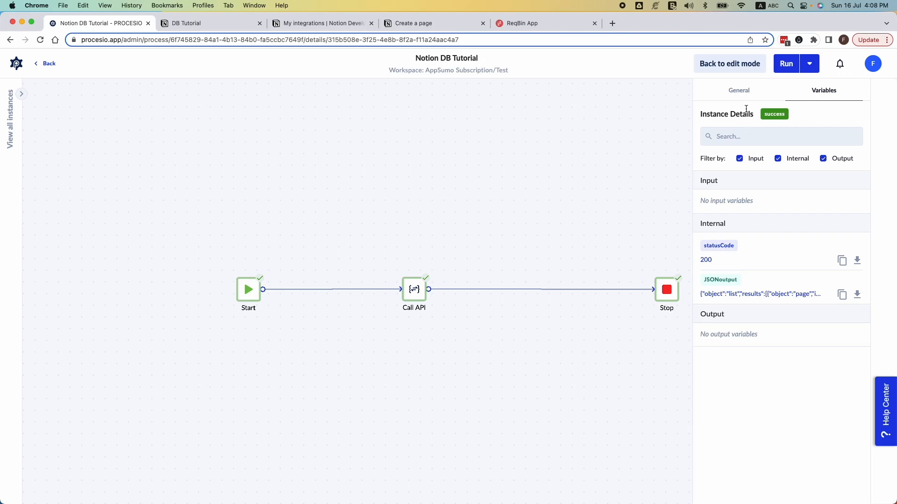
pyautogui.click(727, 66)
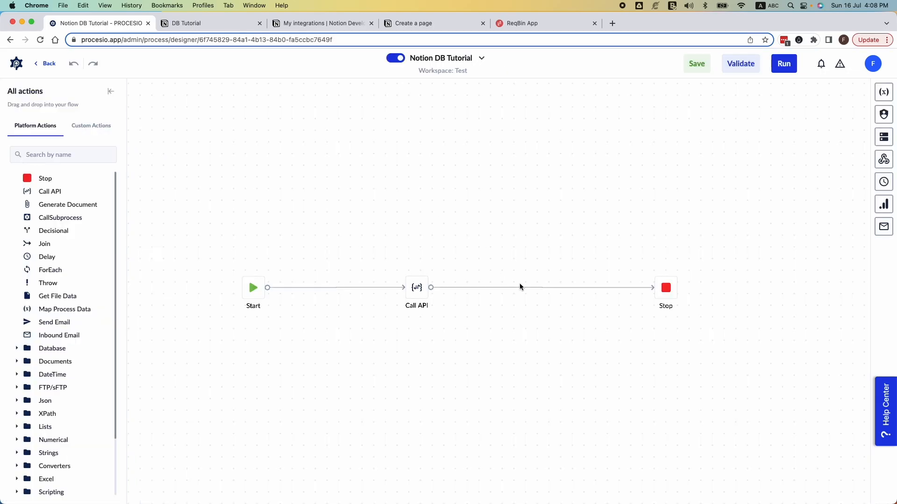
pyautogui.click(541, 289)
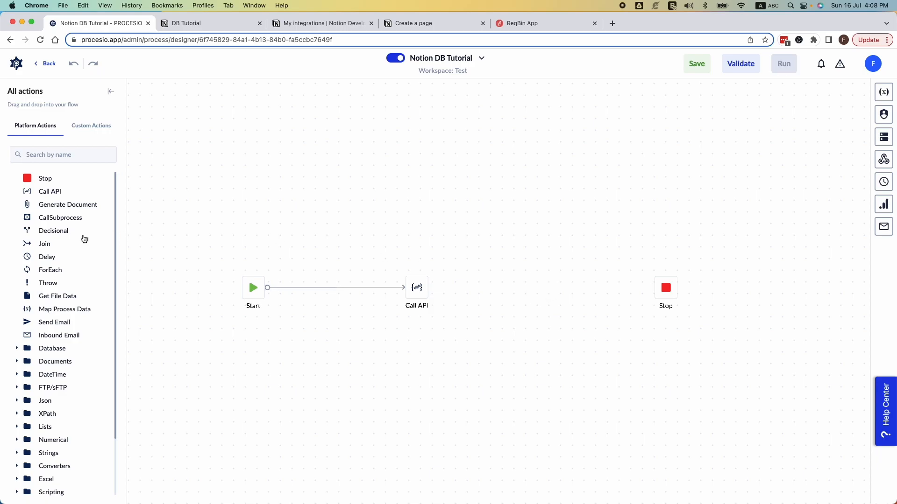
pyautogui.moveTo(55, 192); pyautogui.dragTo(525, 291)
pyautogui.moveTo(429, 288); pyautogui.dragTo(653, 288)
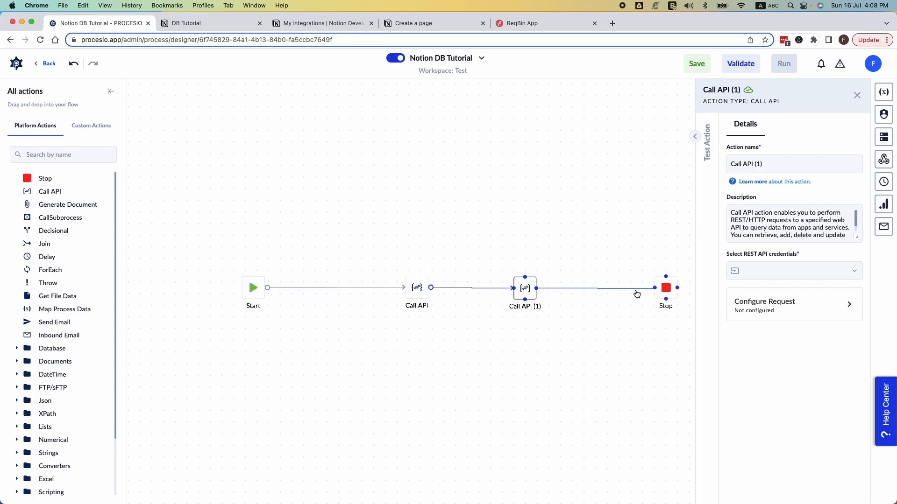
# Step: Rename the newly added Call API action as Insert Data
pyautogui.click(521, 304)
pyautogui.moveTo(762, 163); pyautogui.dragTo(732, 161)
pyautogui.write('Insert Data')
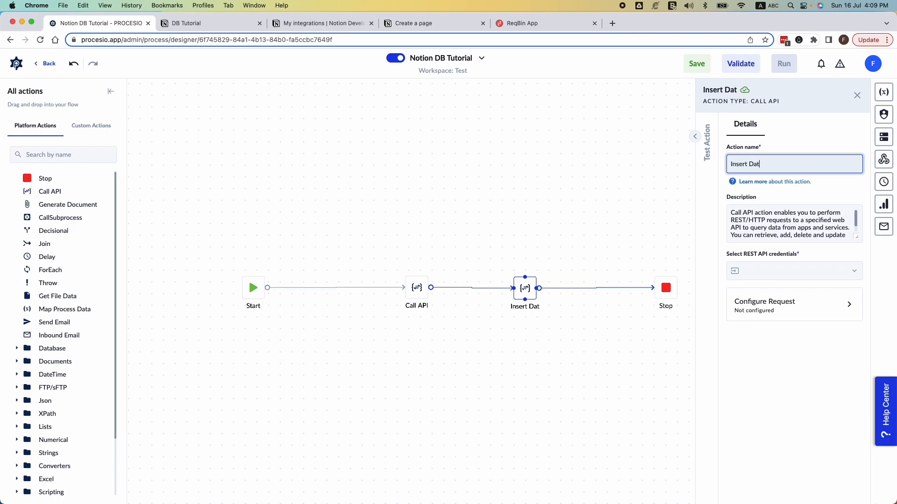
# Step: Rename the original Call API action after Start as Retrieve Data
pyautogui.click(419, 290)
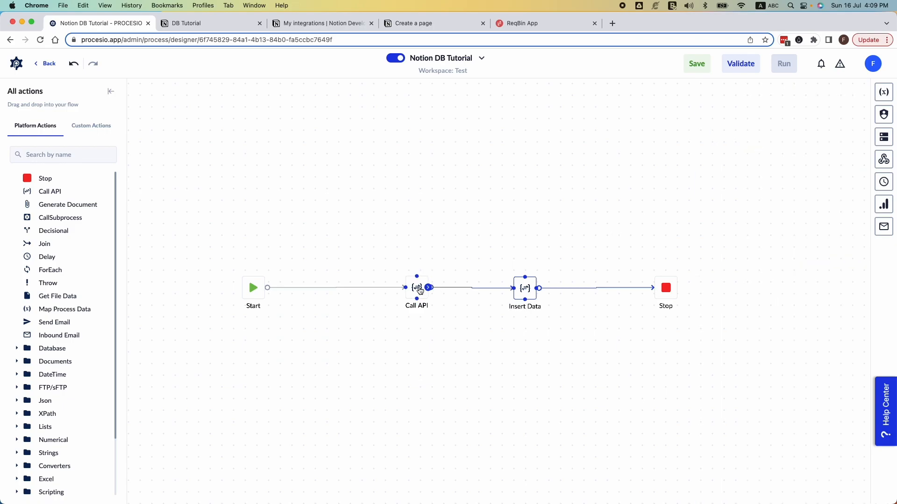
pyautogui.click(736, 164)
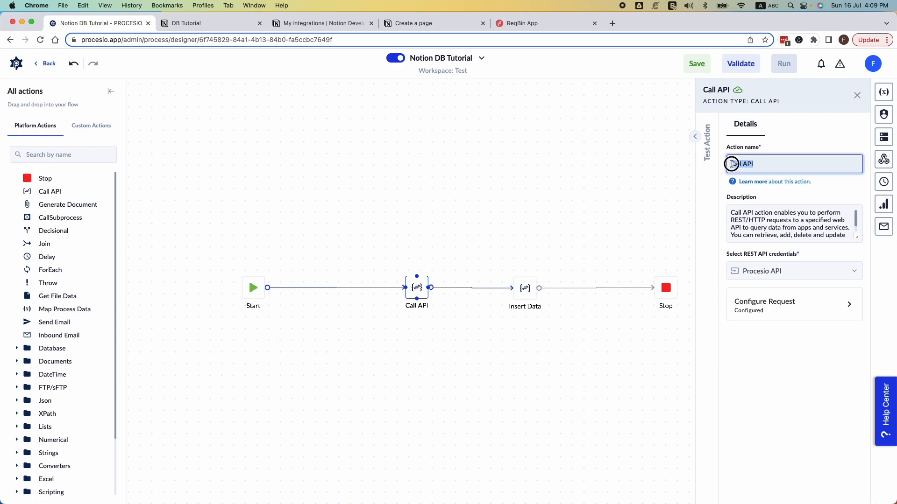
pyautogui.write('Retri')
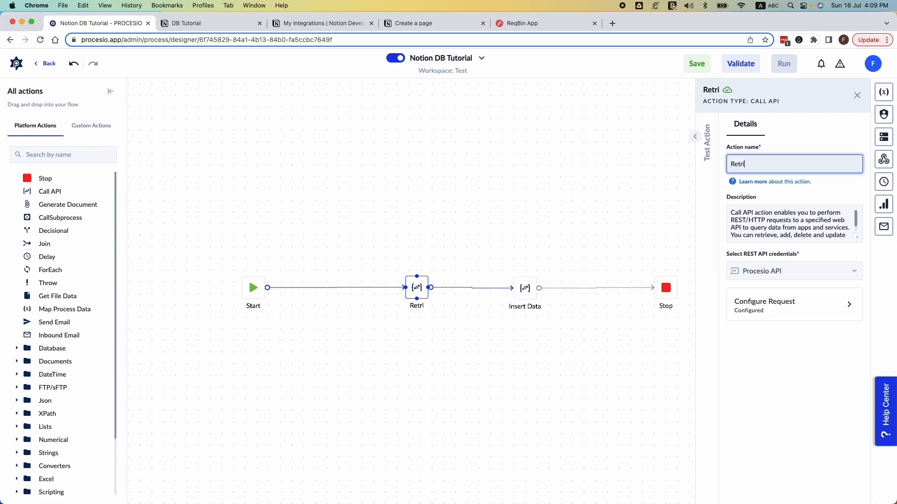
pyautogui.write('eve Data')
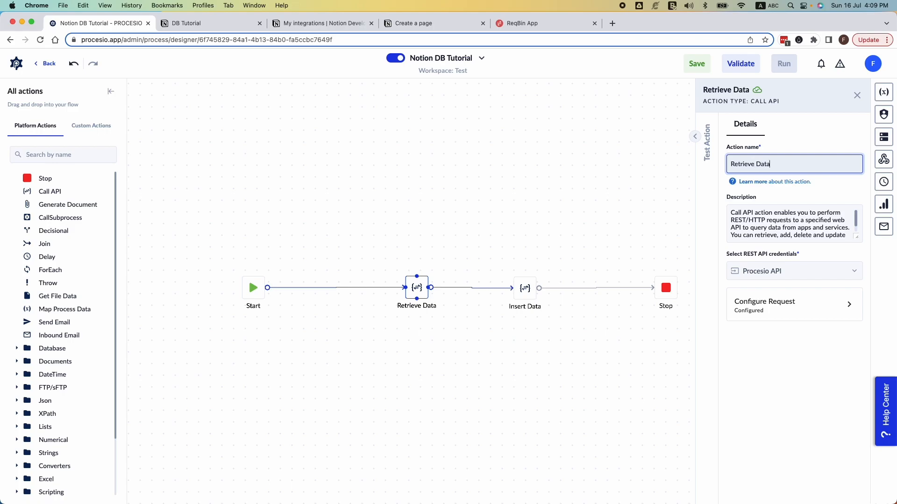
pyautogui.click(604, 216)
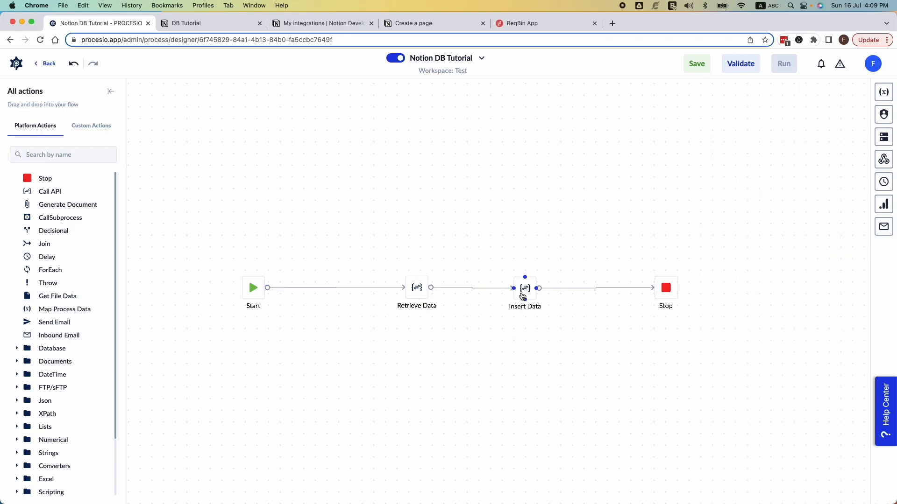
# Step: Assign the Procesio API credentials to the Insert Data action and set its request verb to POST
pyautogui.click(524, 289)
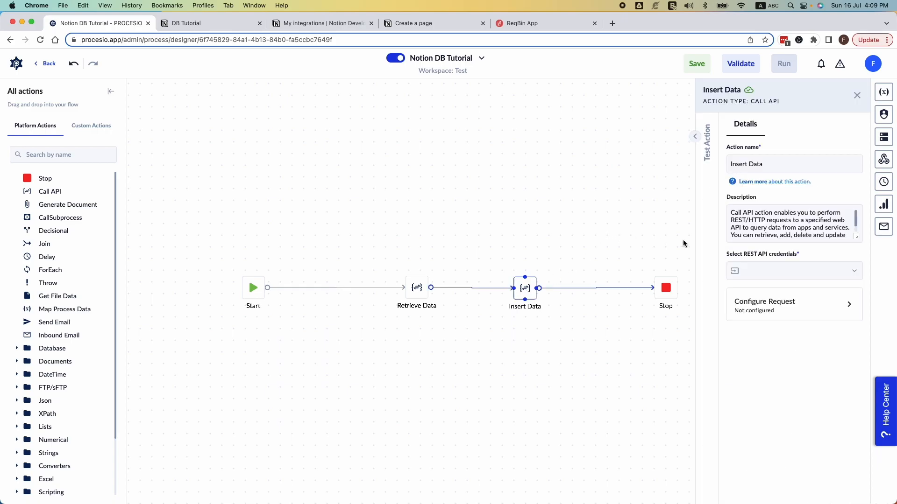
pyautogui.click(829, 273)
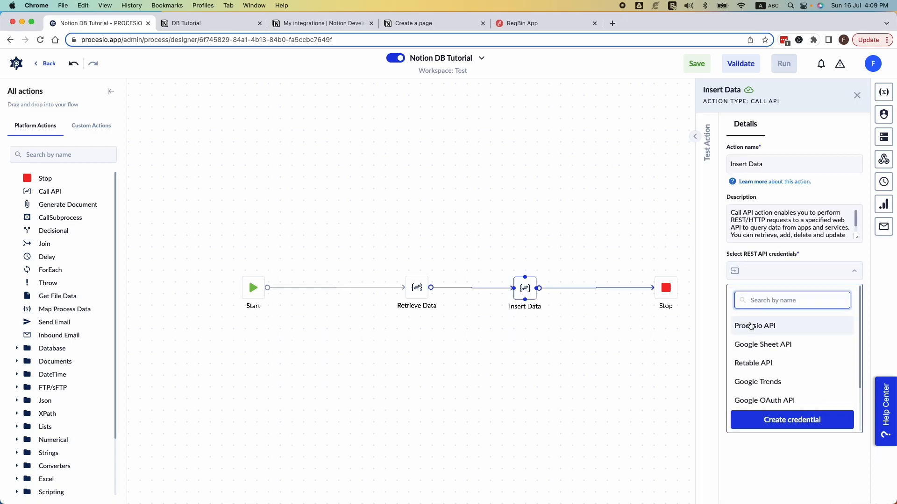
pyautogui.click(764, 327)
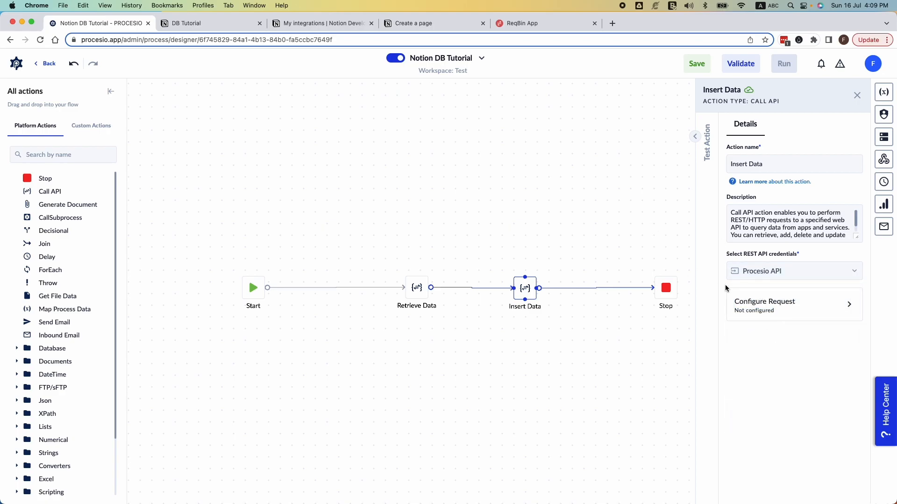
pyautogui.click(767, 303)
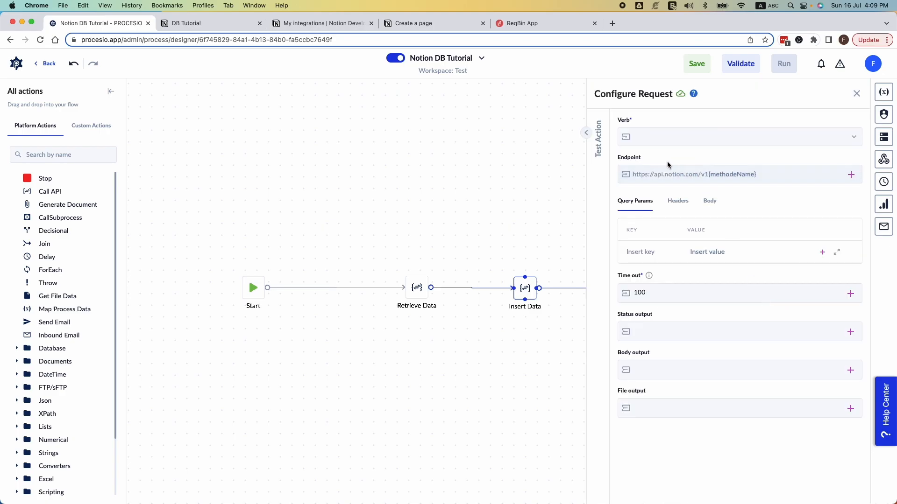
pyautogui.click(646, 137)
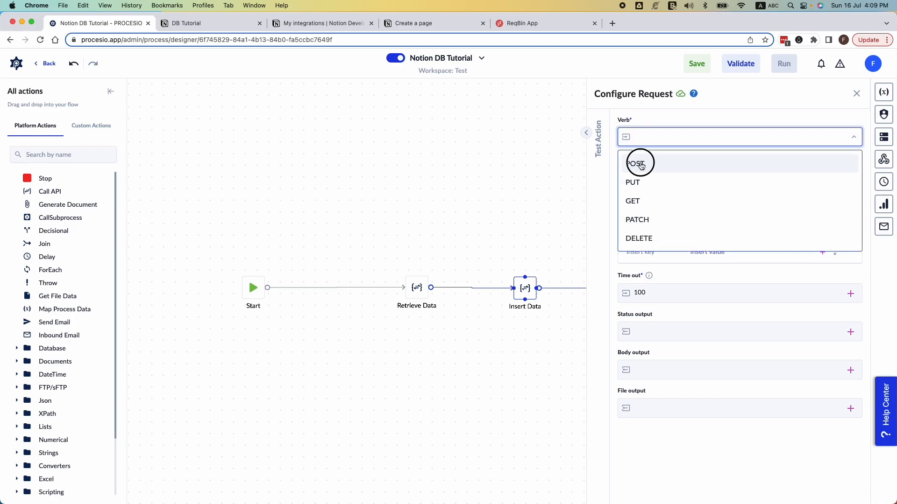
pyautogui.click(641, 165)
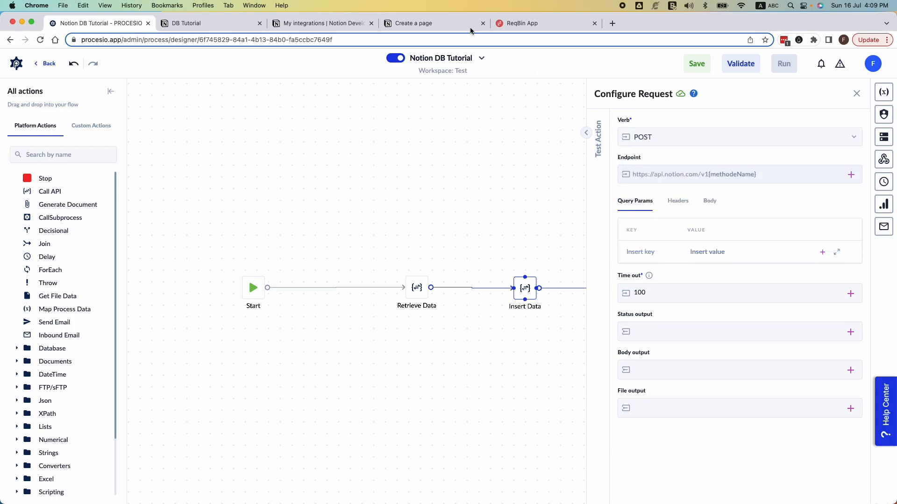
# Step: Copy "pages" from the Create a page URL in the Notion reference and set the Insert Data request endpoint to /pages
pyautogui.click(414, 23)
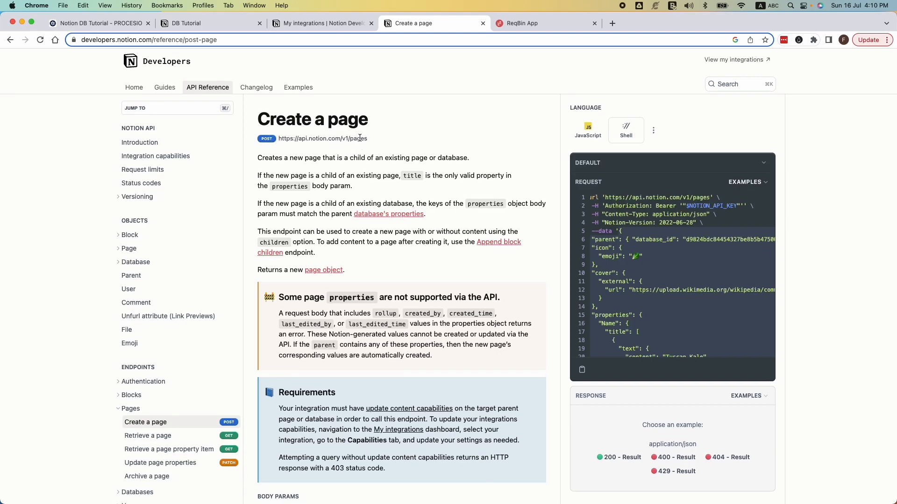
pyautogui.doubleClick(359, 137)
pyautogui.press('super+c')
pyautogui.click(109, 23)
pyautogui.click(756, 175)
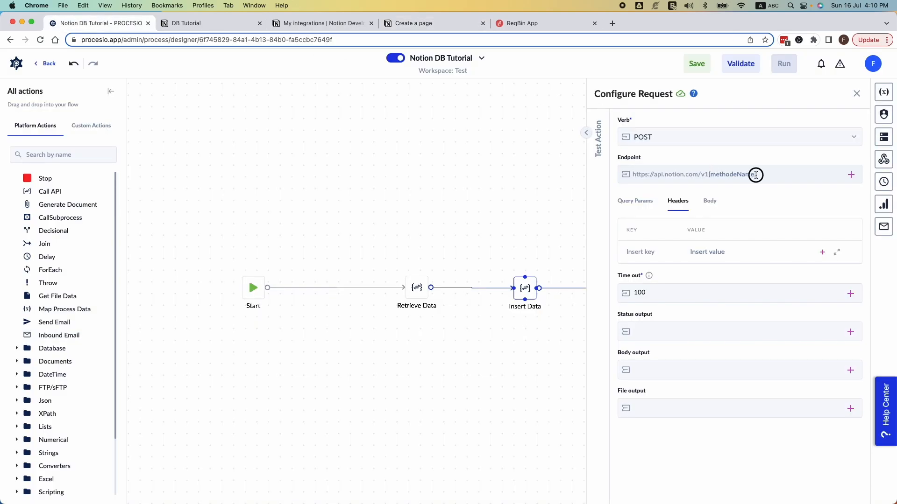
pyautogui.write('/')
pyautogui.press('super+v')
# Step: Add a Content-Type header with the value application/json to the Insert Data request, copying both from the Create a page example
pyautogui.click(417, 26)
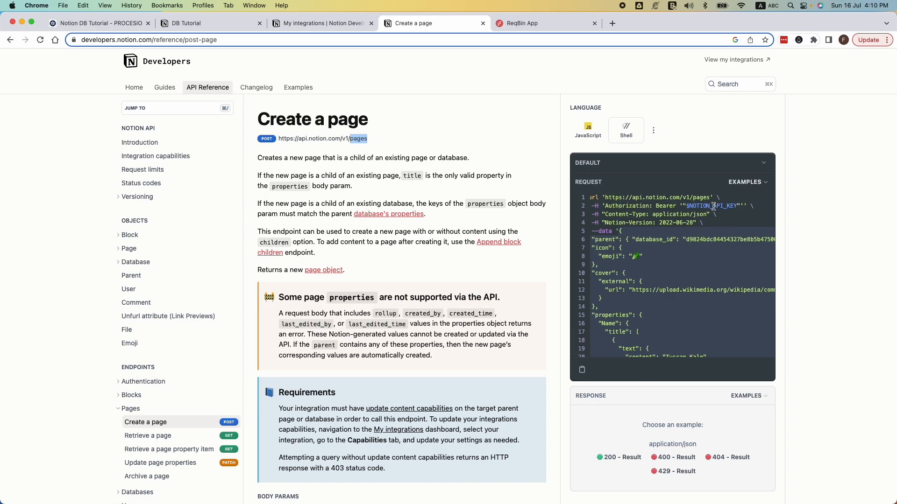
pyautogui.click(606, 214)
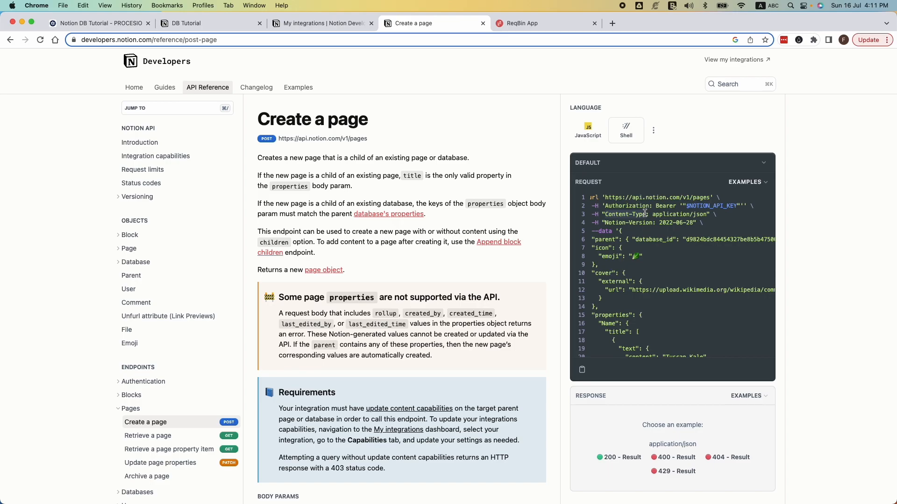
pyautogui.click(105, 23)
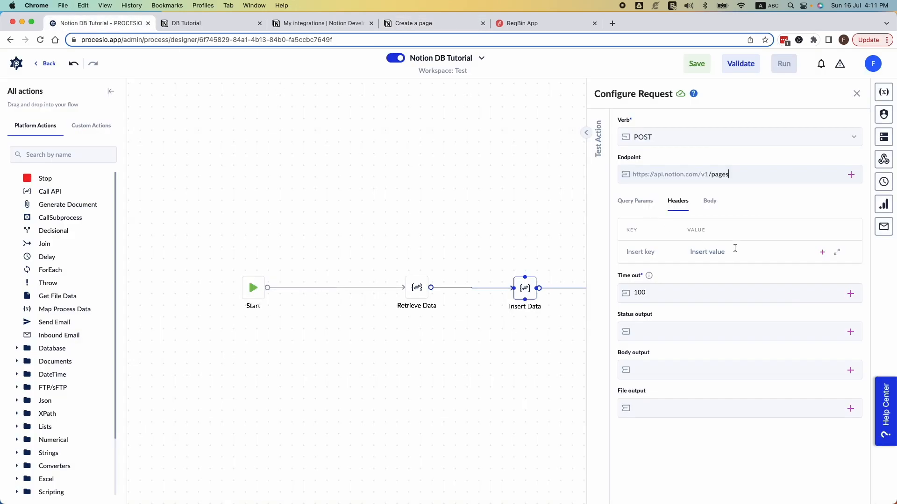
pyautogui.click(647, 251)
pyautogui.write('Content-Type')
pyautogui.click(708, 252)
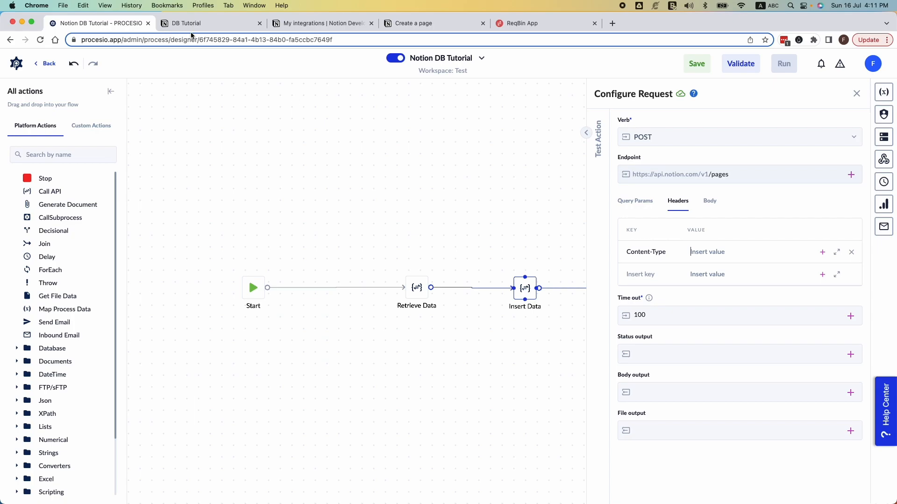
pyautogui.click(410, 22)
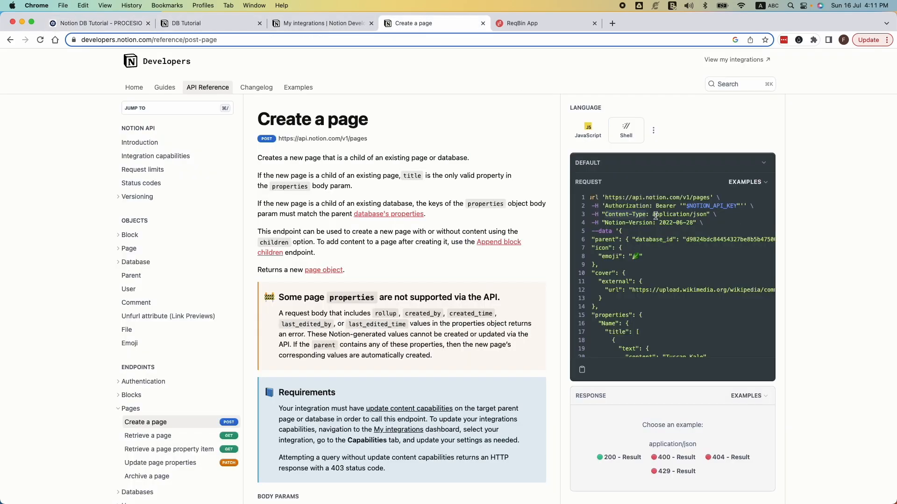
pyautogui.moveTo(653, 216); pyautogui.dragTo(707, 214)
pyautogui.press('super+c')
pyautogui.click(101, 22)
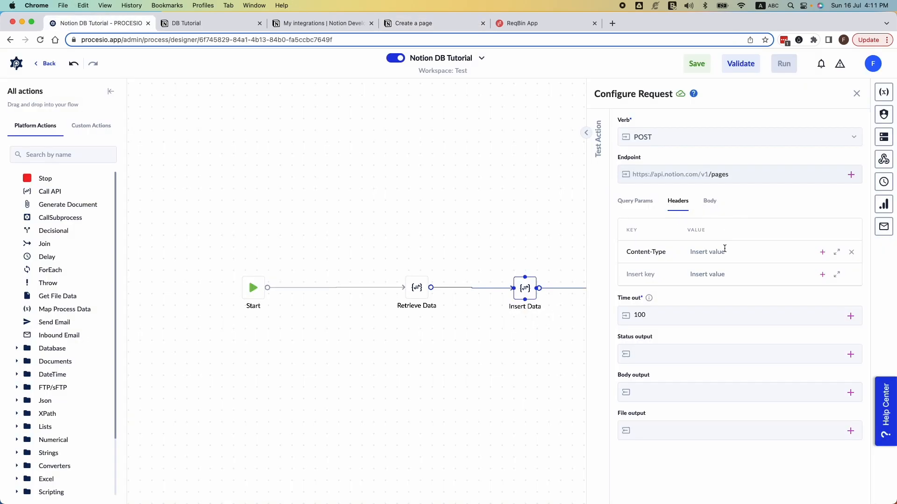
pyautogui.press('super+v')
# Step: Add a Notion-Version header with the value 2022-06-28, copying key and value from the Create a page example
pyautogui.click(310, 23)
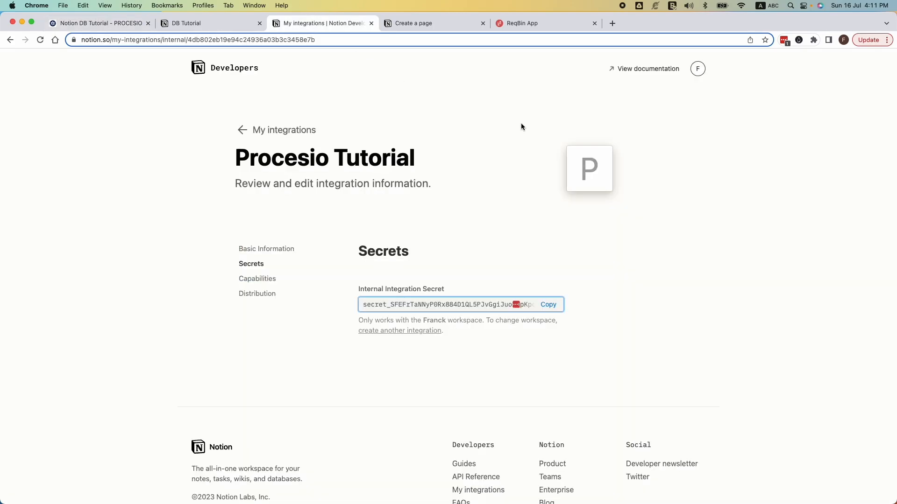
pyautogui.click(409, 23)
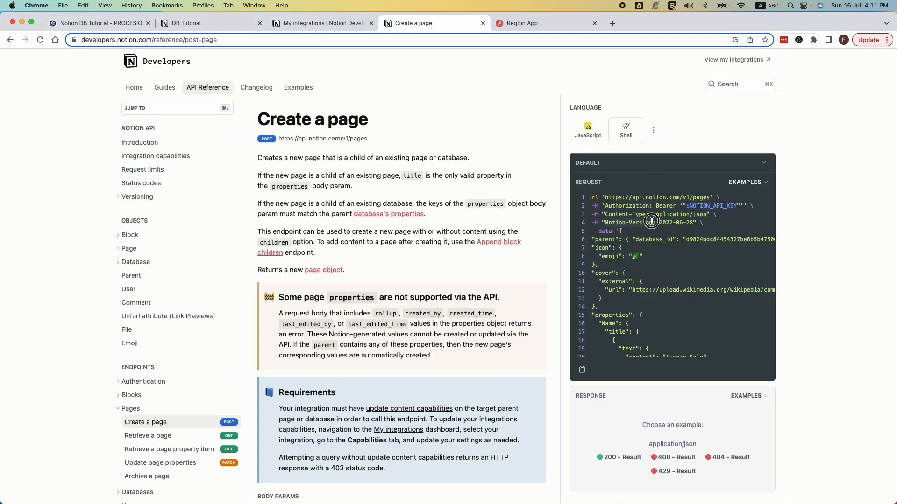
pyautogui.click(122, 25)
pyautogui.click(660, 274)
pyautogui.press('super+v')
pyautogui.click(698, 275)
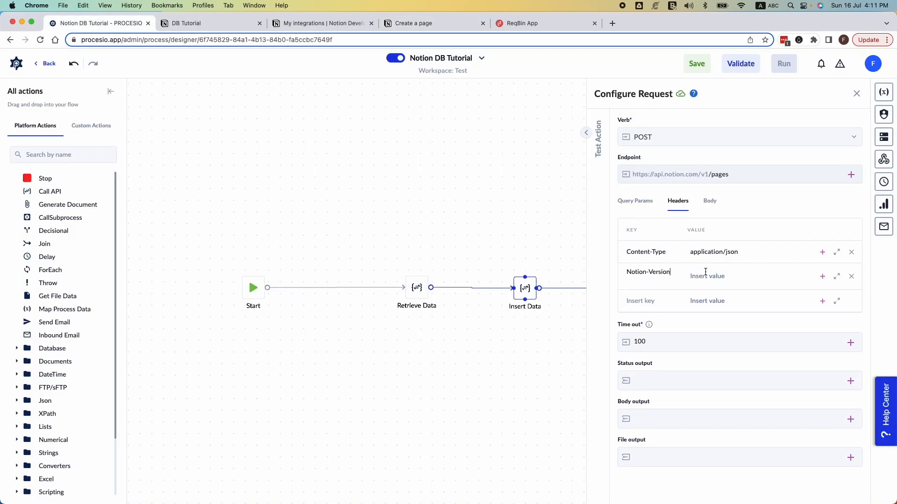
pyautogui.click(308, 24)
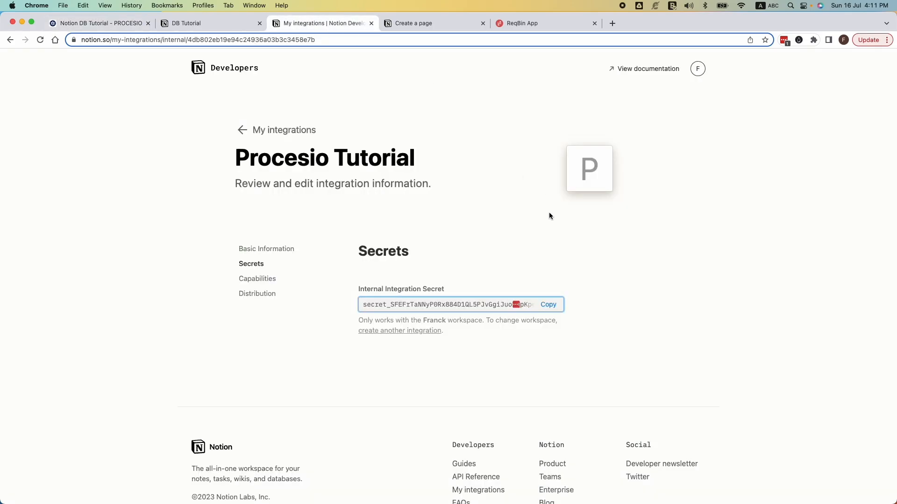
pyautogui.click(423, 23)
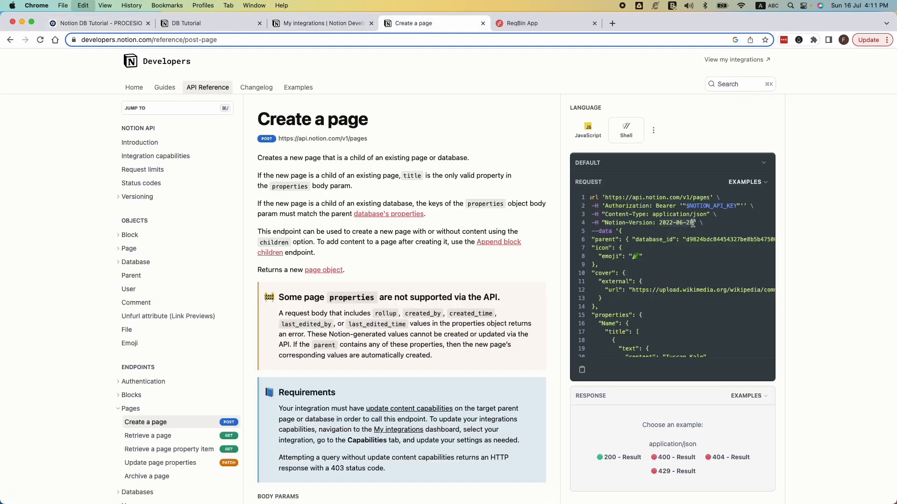
pyautogui.click(76, 27)
pyautogui.click(711, 275)
pyautogui.press('super+v')
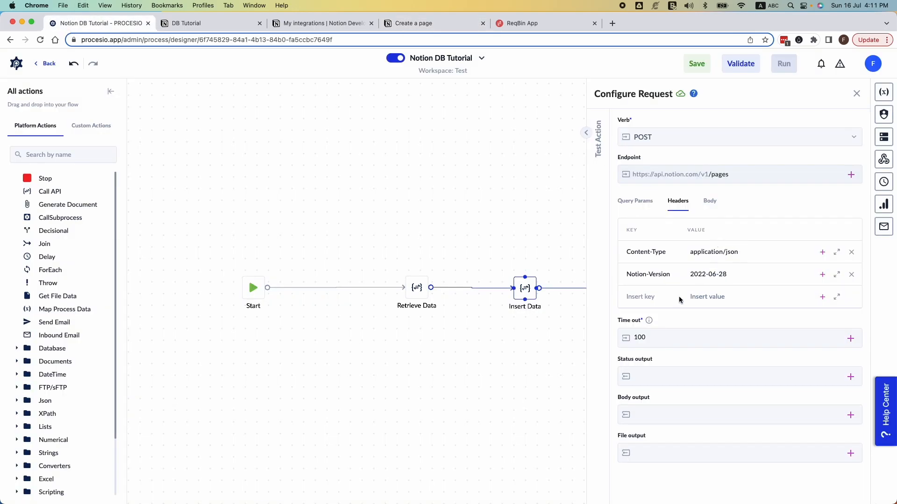
# Step: Create a single-value Integer variable named statusInsertCode and assign it to the request's status output
pyautogui.click(850, 377)
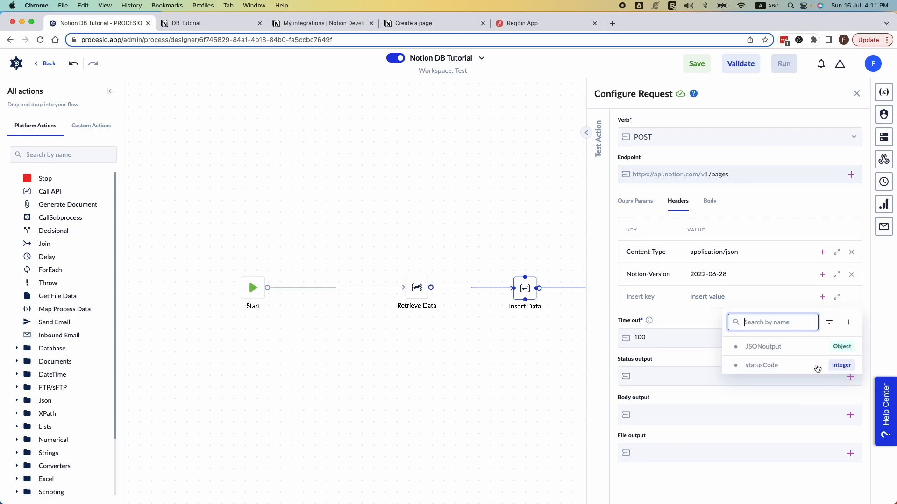
pyautogui.click(843, 322)
pyautogui.click(617, 153)
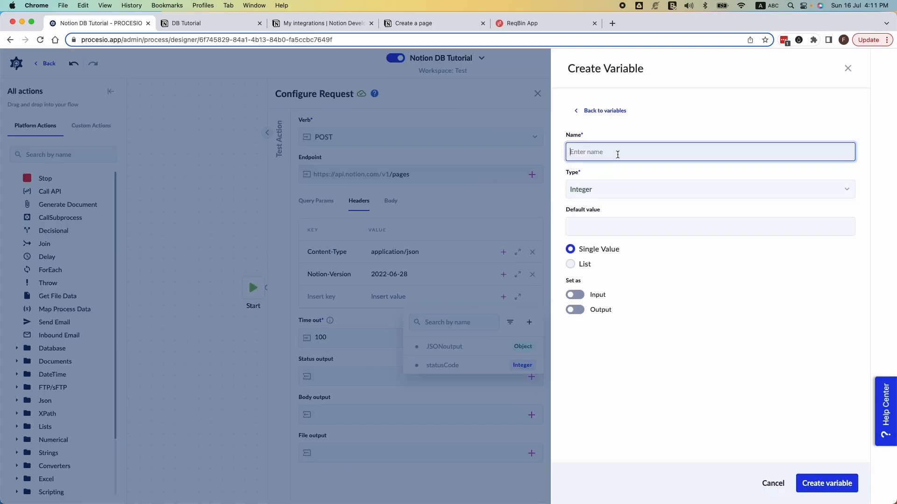
pyautogui.write('statusInsertCode')
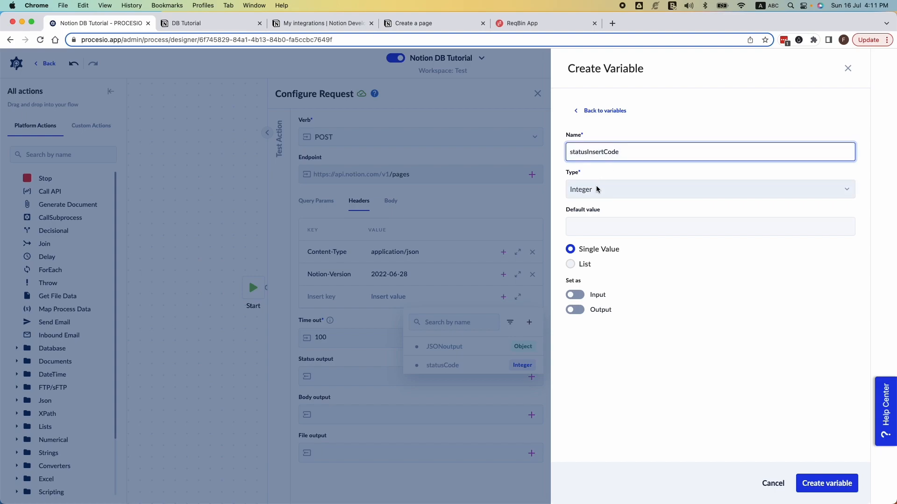
pyautogui.click(838, 487)
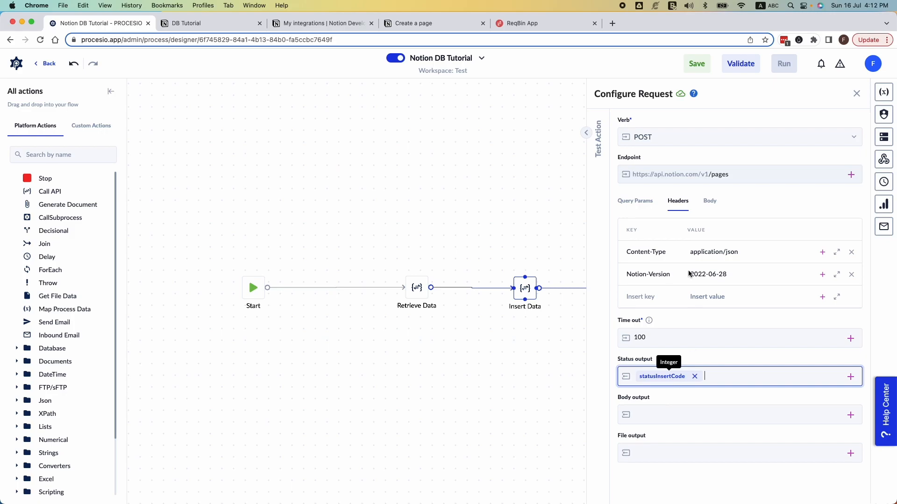
# Step: Copy the JSON data payload from the Create a page shell example into the Insert Data request's raw JSON body, using the enlarged editor
pyautogui.click(711, 201)
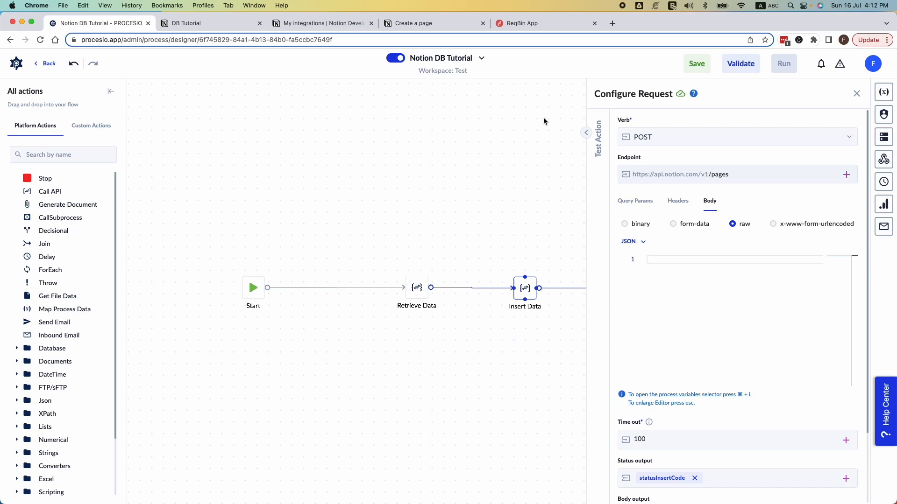
pyautogui.click(424, 24)
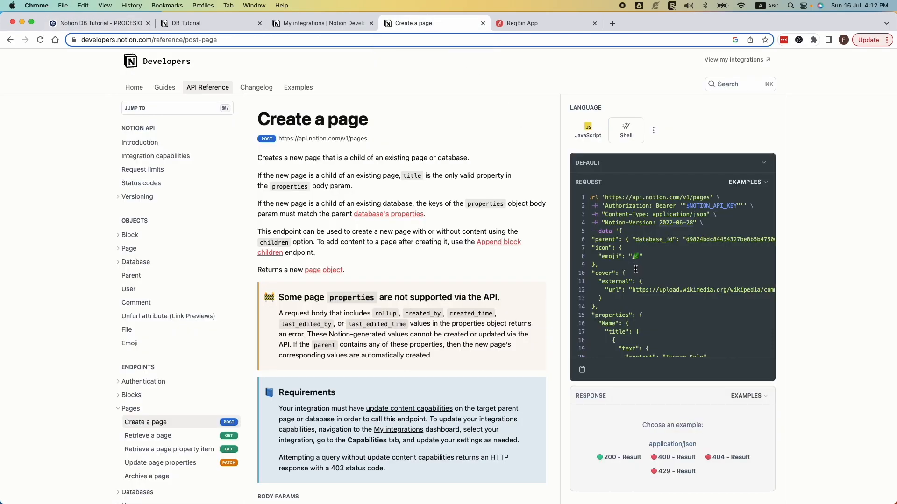
pyautogui.hscroll(-2, 628, 257)
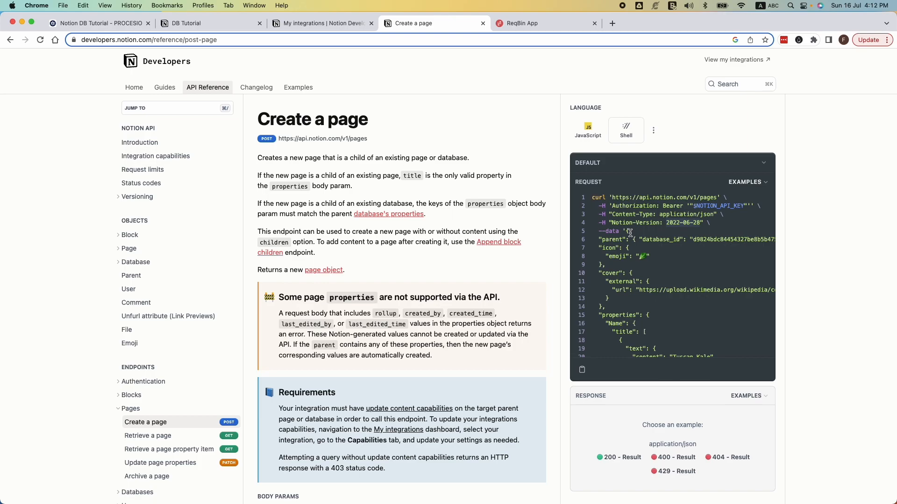
pyautogui.moveTo(627, 231); pyautogui.dragTo(658, 376)
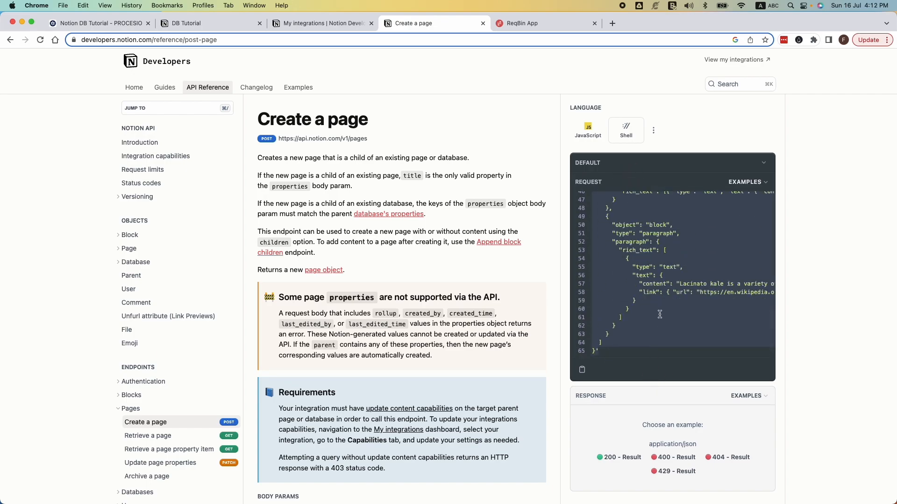
pyautogui.click(122, 21)
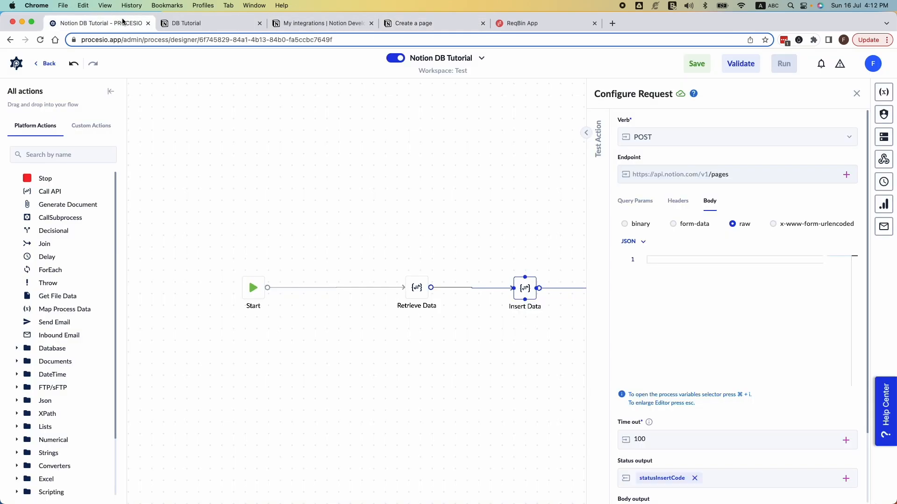
pyautogui.click(723, 261)
pyautogui.press('Escape')
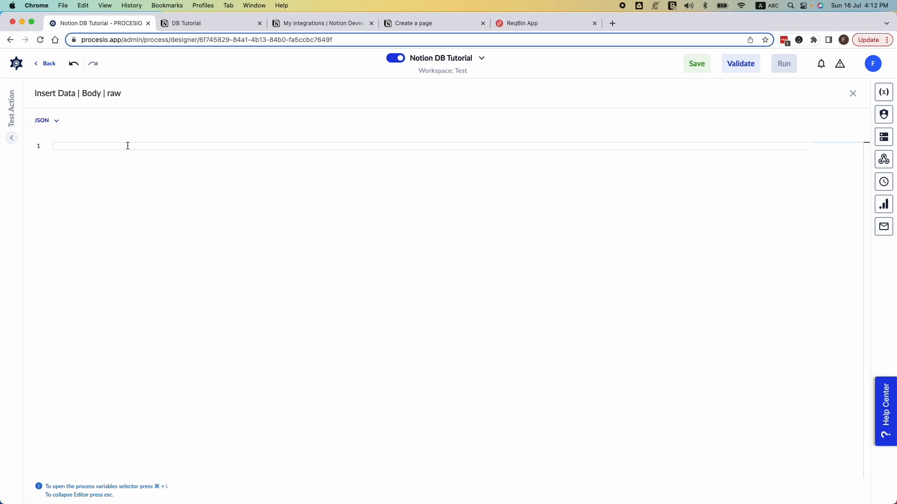
pyautogui.press('super+v')
pyautogui.scroll(10, 190, 273)
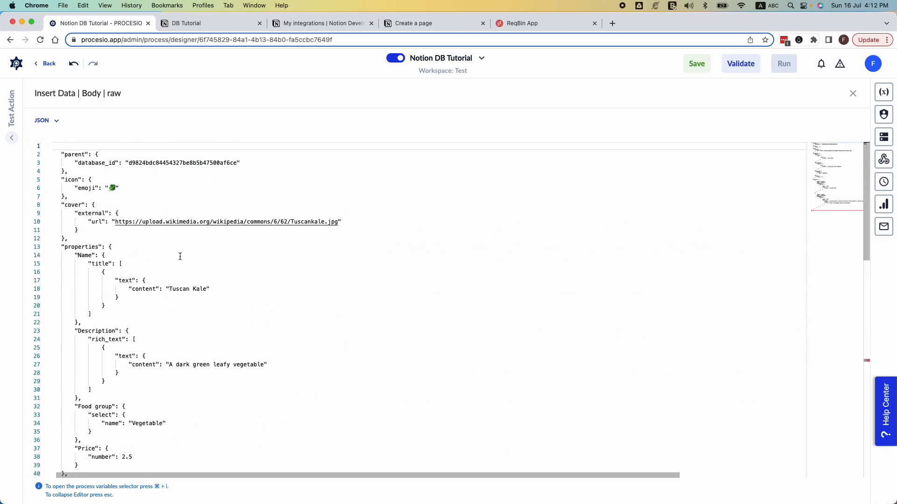
# Step: Replace the database_id value in the request body with the DB Tutorial database ID from its Notion URL
pyautogui.hscroll(1, 98, 167)
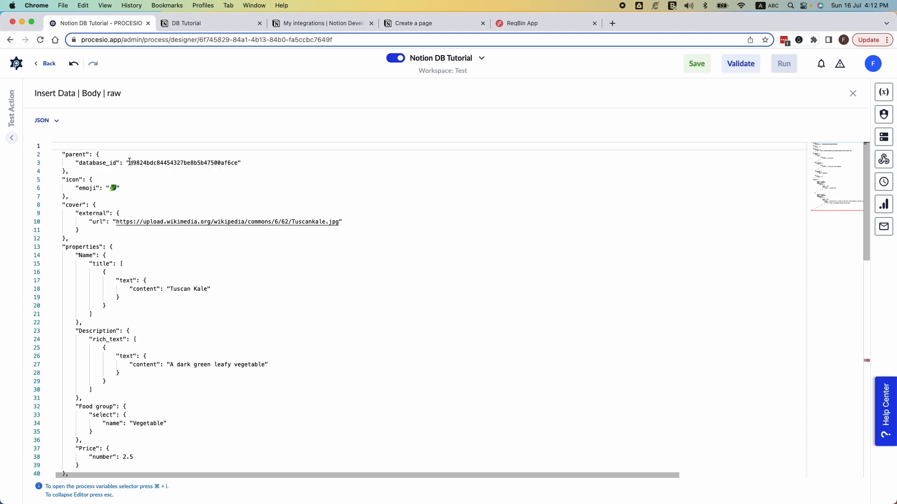
pyautogui.moveTo(129, 163); pyautogui.dragTo(240, 162)
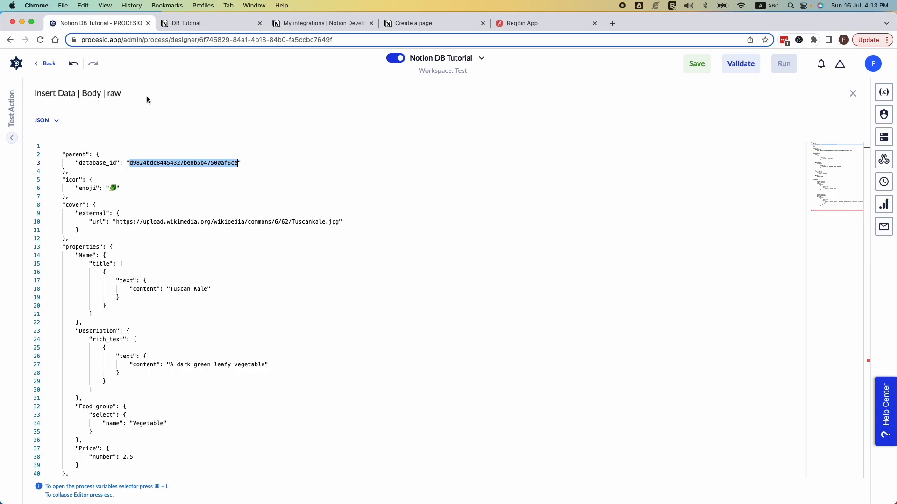
pyautogui.click(210, 24)
pyautogui.click(218, 41)
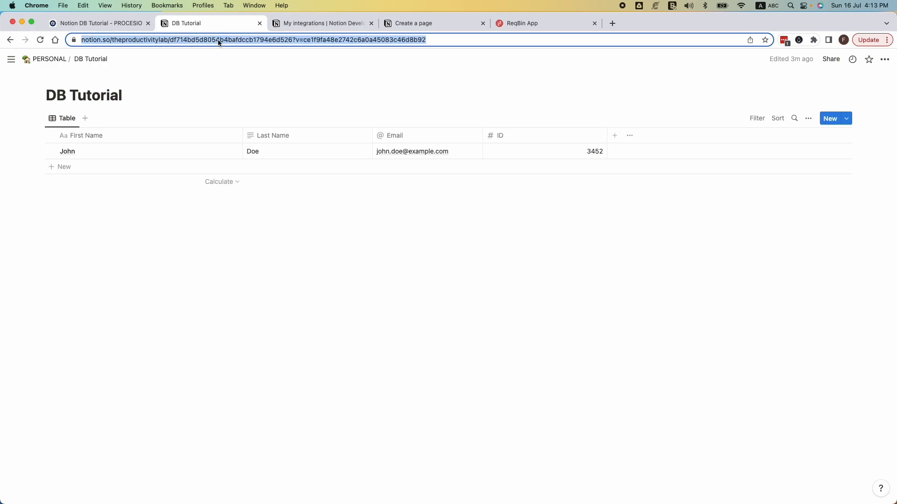
pyautogui.click(215, 40)
pyautogui.tripleClick(215, 40)
pyautogui.click(216, 40)
pyautogui.doubleClick(228, 40)
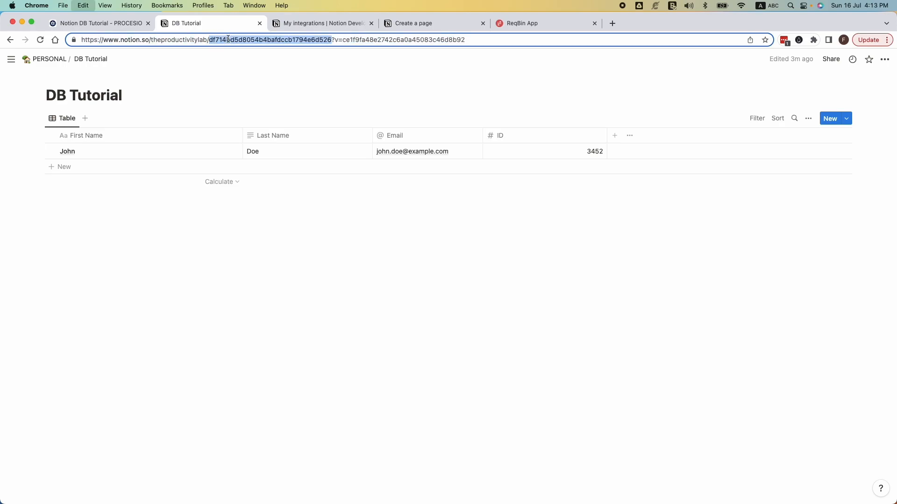
pyautogui.click(102, 27)
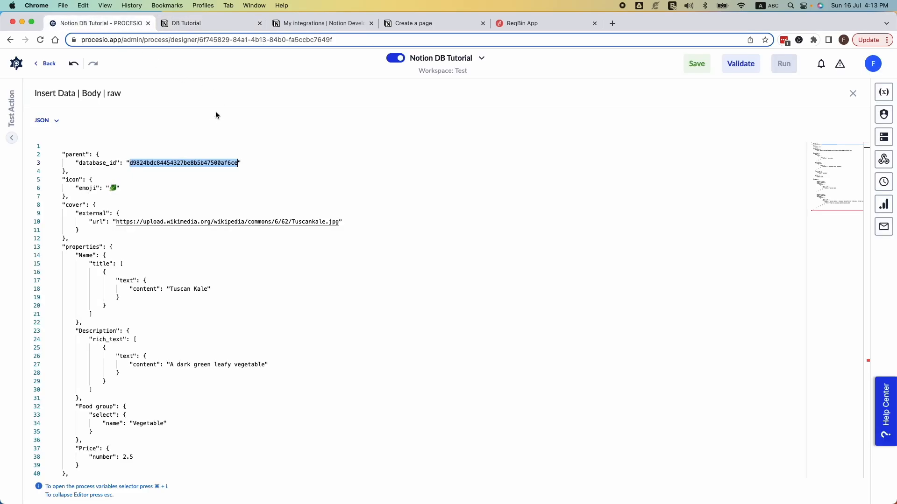
pyautogui.click(208, 143)
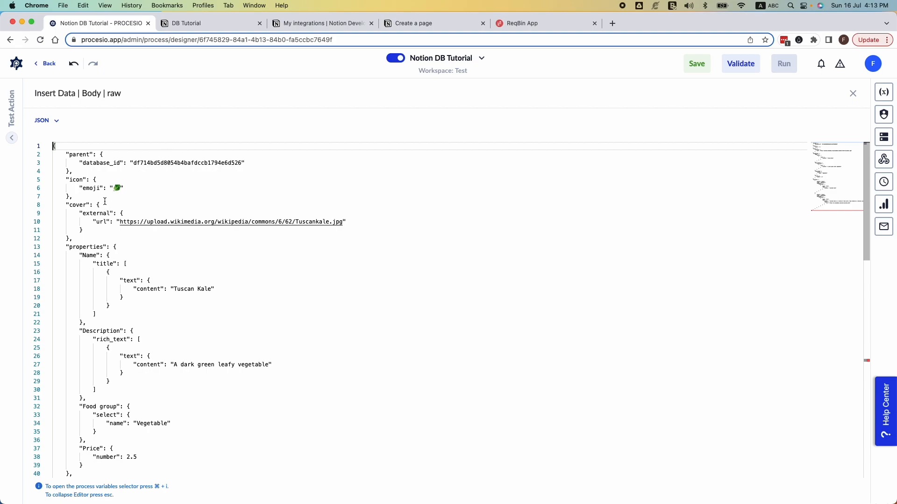
# Step: Delete the icon and cover blocks from the request body, including the empty line before properties
pyautogui.click(65, 180)
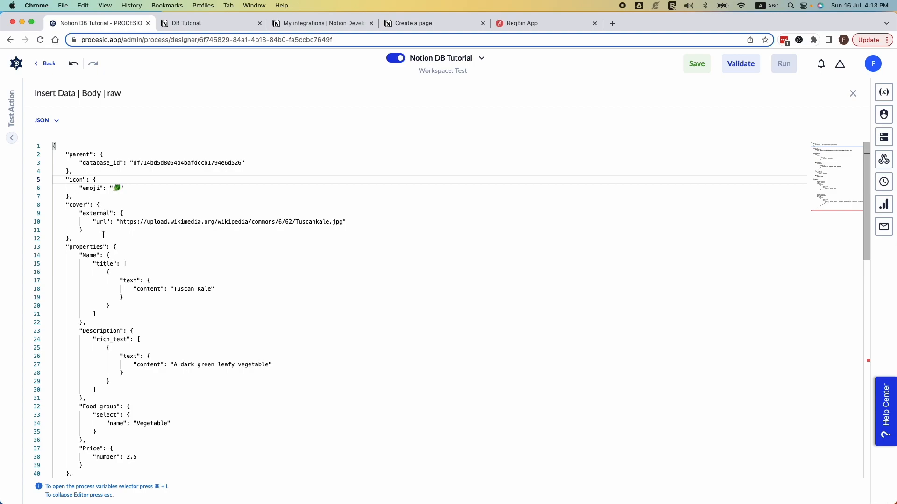
pyautogui.moveTo(72, 238); pyautogui.dragTo(49, 180)
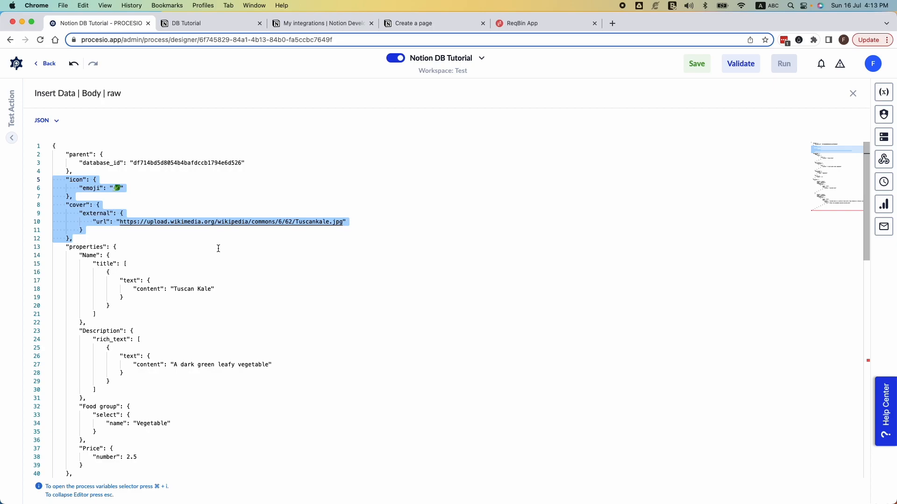
pyautogui.press('BackSpace')
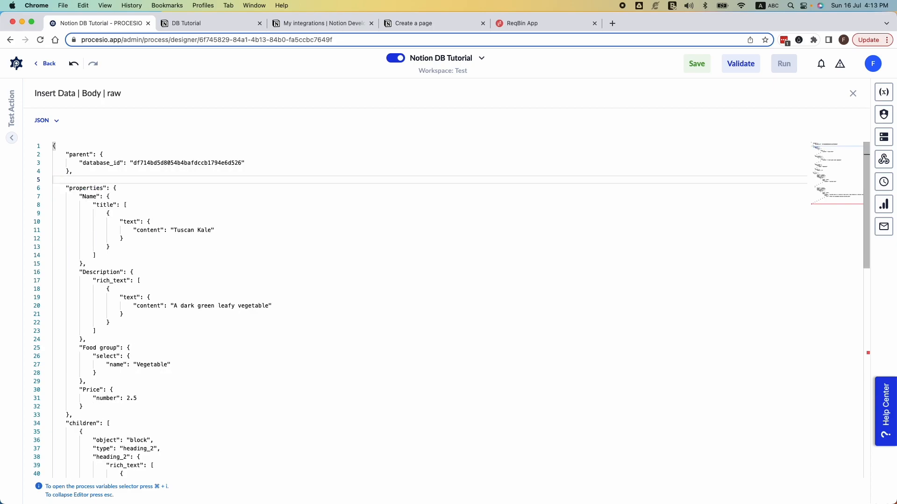
pyautogui.press('BackSpace')
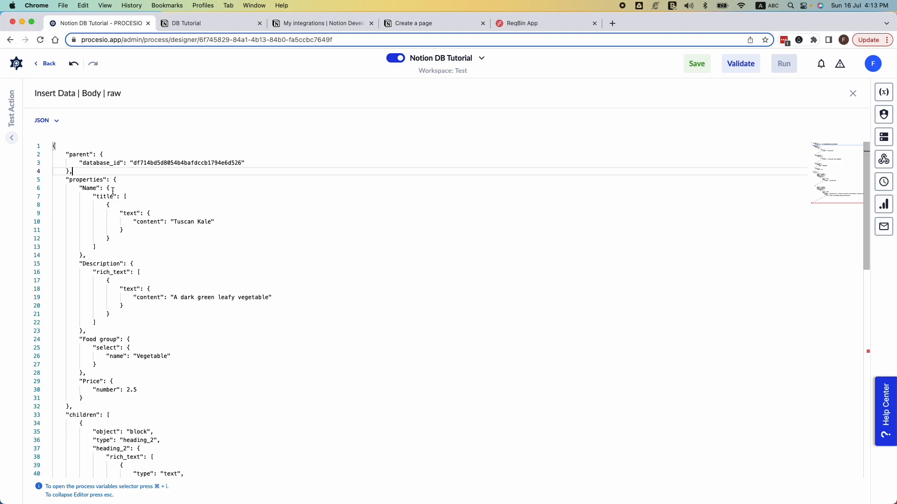
# Step: Check the column names in the DB Tutorial Notion table and rename the request body's Name property key to "First Name"
pyautogui.click(210, 24)
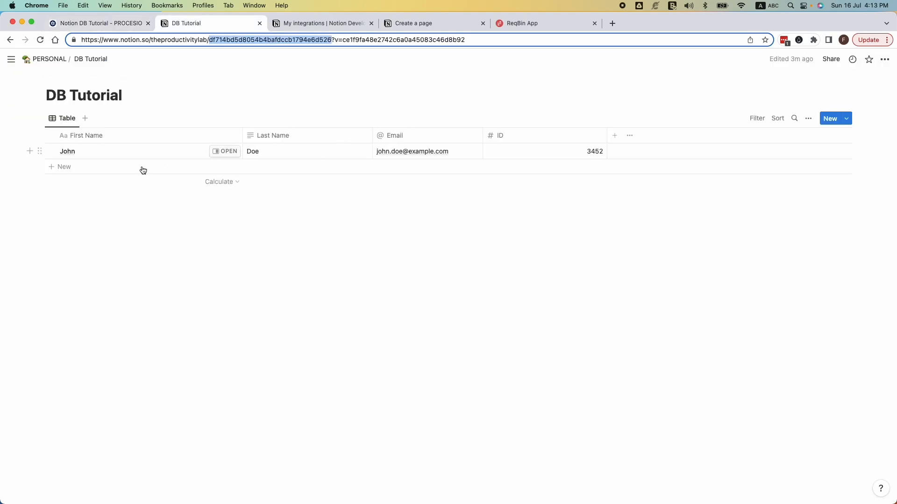
pyautogui.click(97, 23)
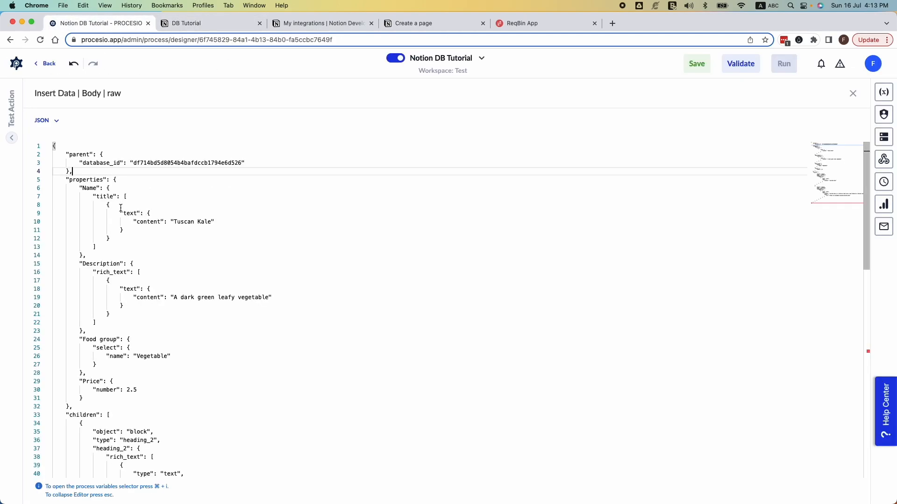
pyautogui.doubleClick(89, 189)
pyautogui.write('First Name')
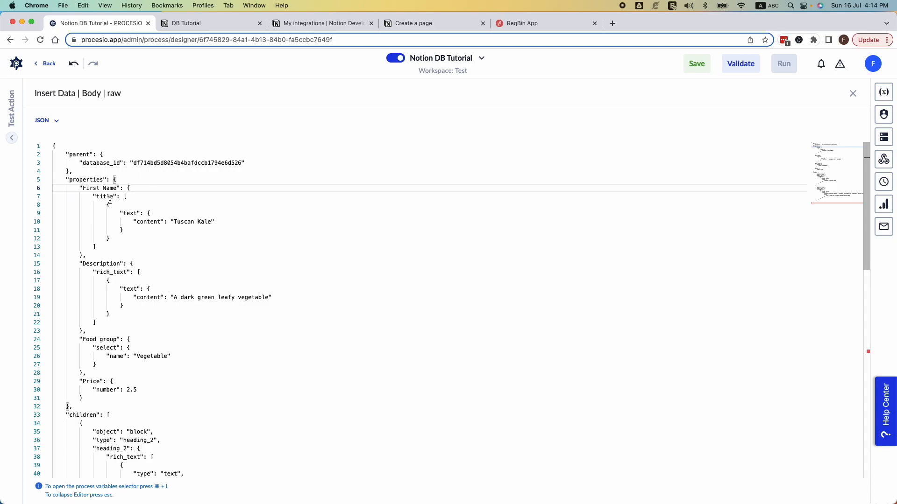
# Step: Check the First Name column's property type in Notion and replace "Tuscan Kale" in the request body with a sample first name
pyautogui.click(210, 24)
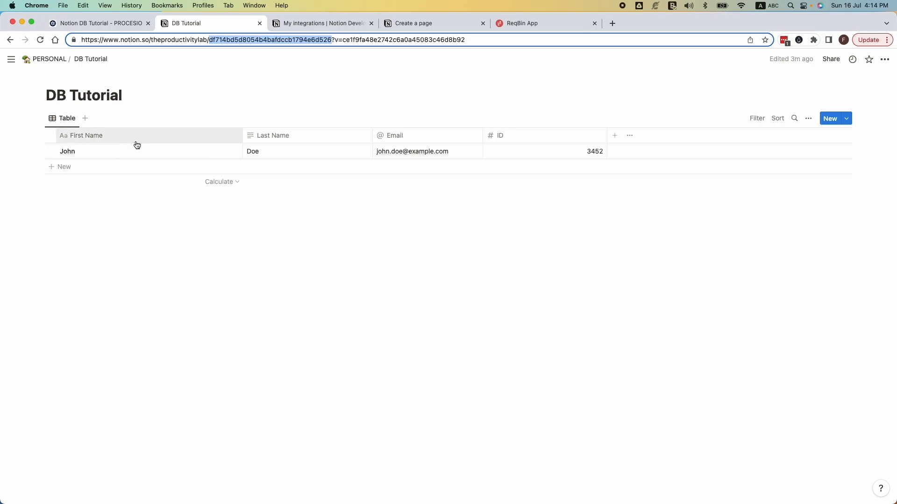
pyautogui.click(222, 135)
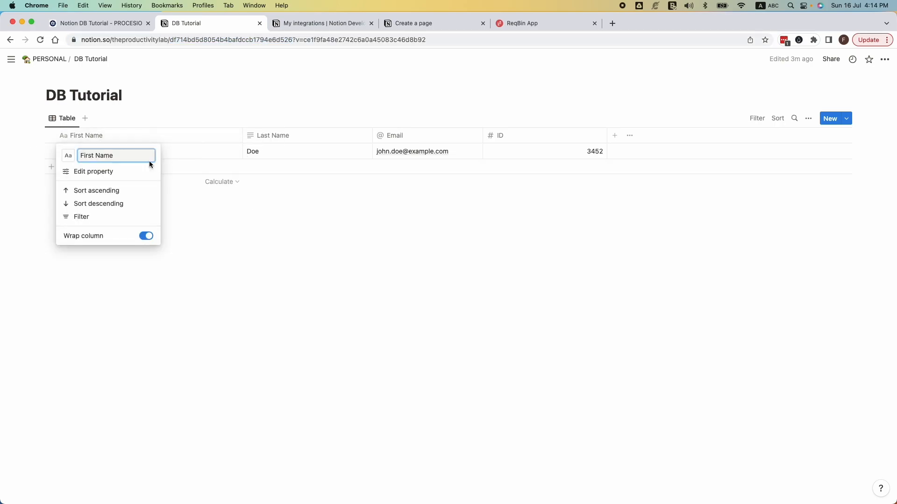
pyautogui.click(106, 173)
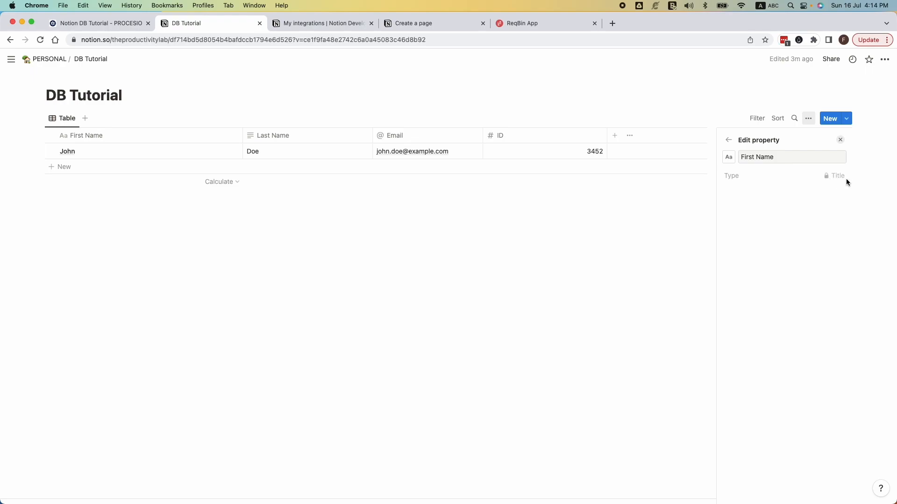
pyautogui.click(842, 142)
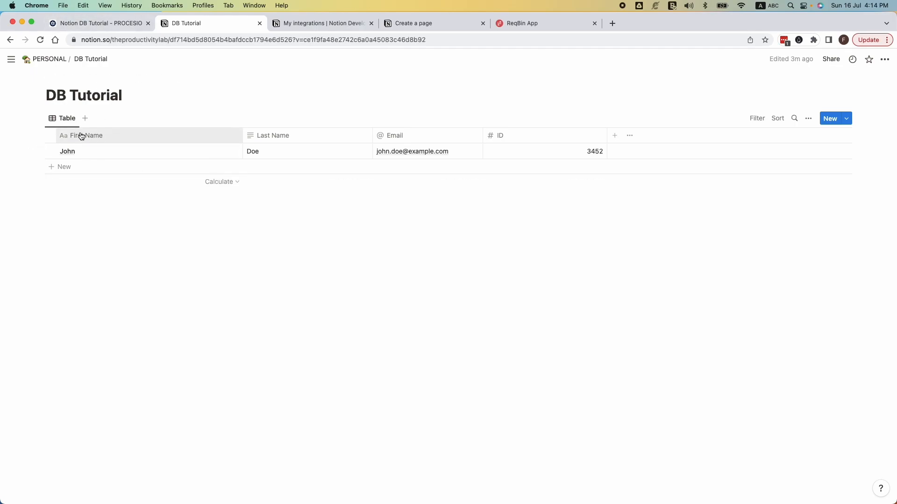
pyautogui.click(97, 22)
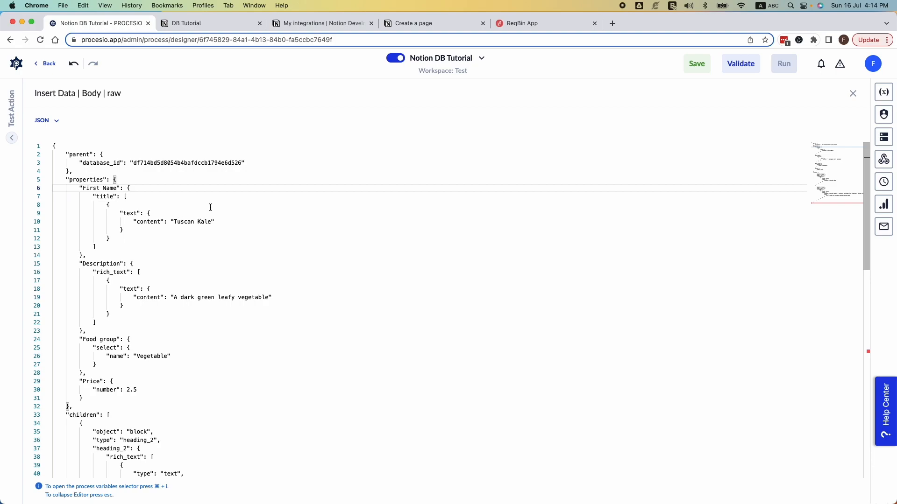
pyautogui.doubleClick(208, 222)
pyautogui.press('BackSpace')
pyautogui.press('BackSpace')
pyautogui.press('BackSpace')
pyautogui.press('BackSpace')
pyautogui.press('BackSpace')
pyautogui.press('BackSpace')
pyautogui.press('BackSpace')
pyautogui.press('BackSpace')
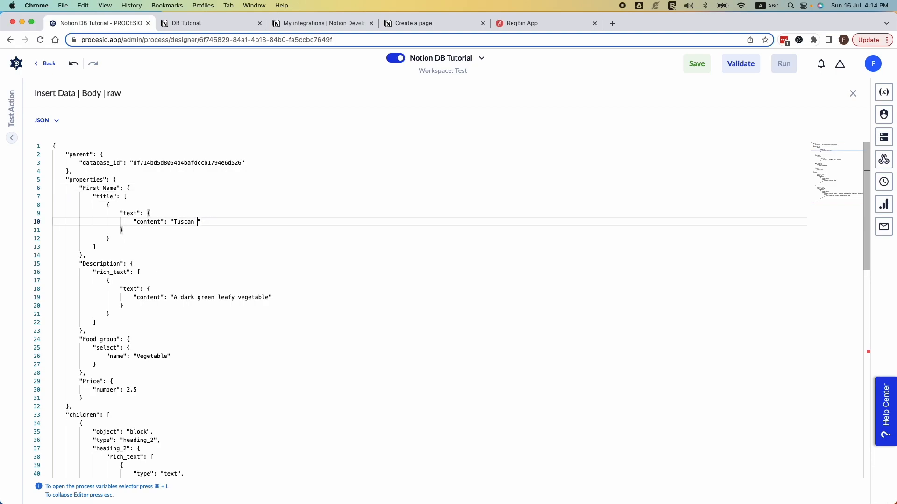
pyautogui.write('Jane')
# Step: Rename the Description property key to "Last Name" and replace its rich_text content with a sample last name
pyautogui.click(176, 28)
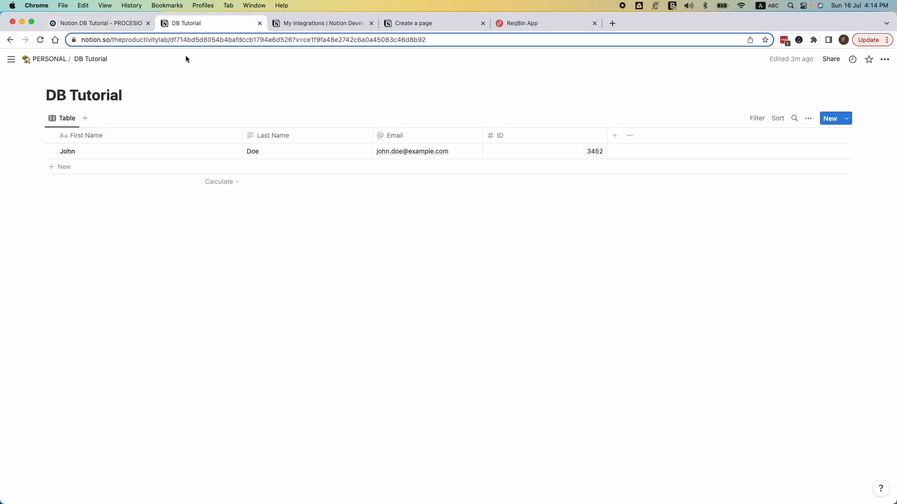
pyautogui.click(84, 23)
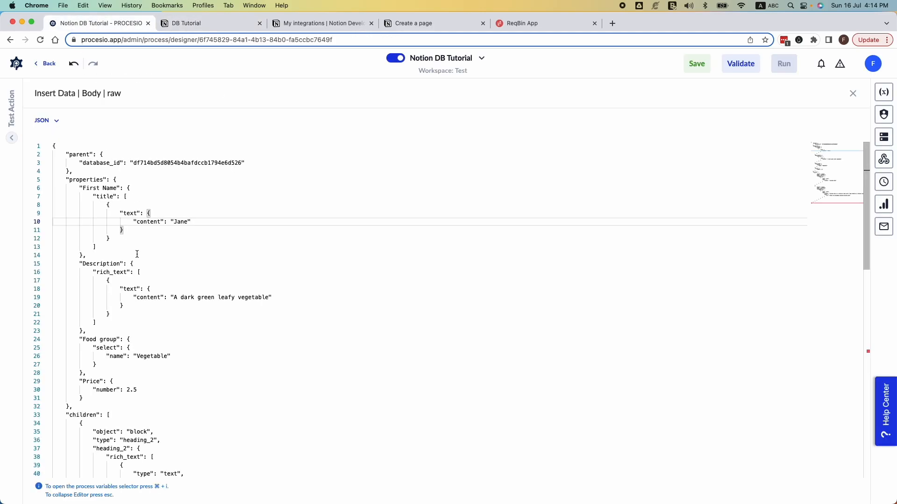
pyautogui.doubleClick(110, 263)
pyautogui.write('Last Name')
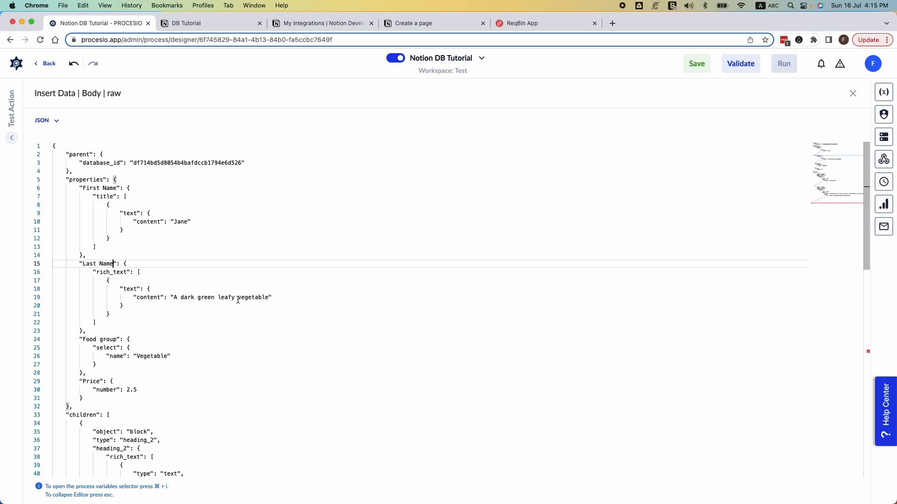
pyautogui.moveTo(269, 298); pyautogui.dragTo(174, 296)
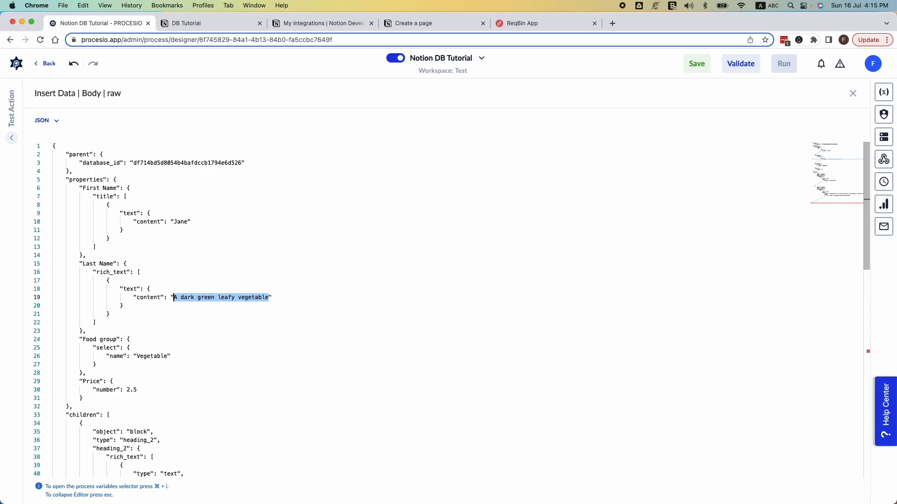
pyautogui.write('Doe')
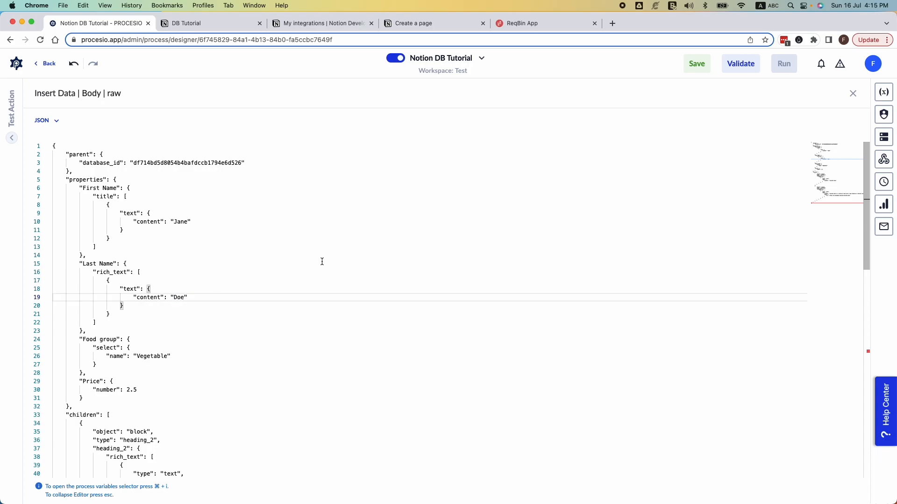
# Step: Compare the body with the Notion table's columns and delete the whole Food group block from the properties
pyautogui.click(221, 22)
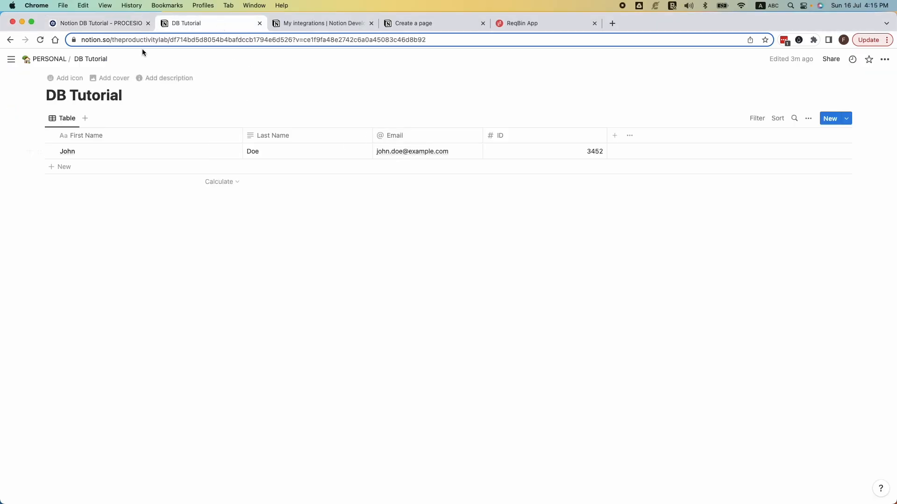
pyautogui.click(121, 24)
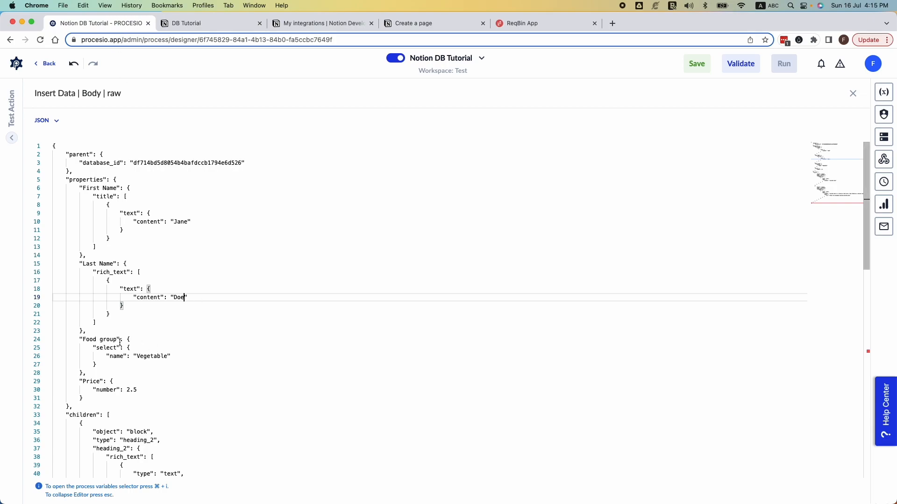
pyautogui.moveTo(117, 340); pyautogui.dragTo(90, 340)
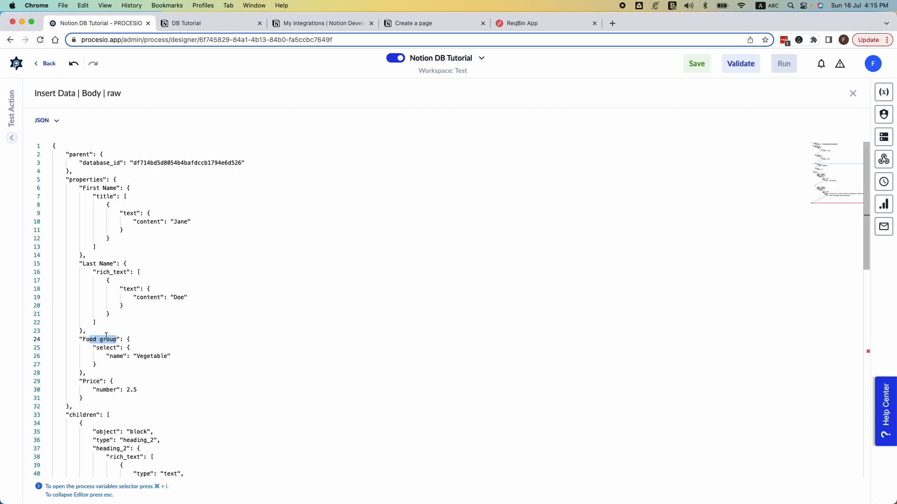
pyautogui.moveTo(92, 372); pyautogui.dragTo(90, 333)
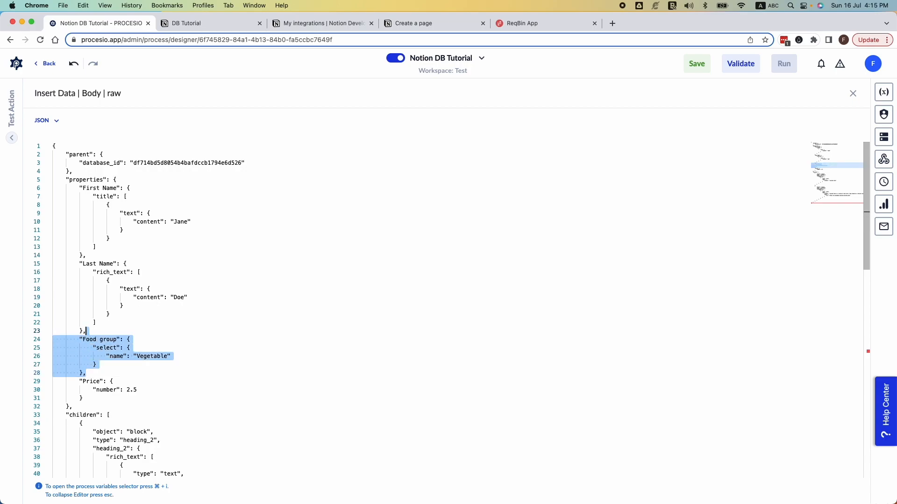
pyautogui.press('BackSpace')
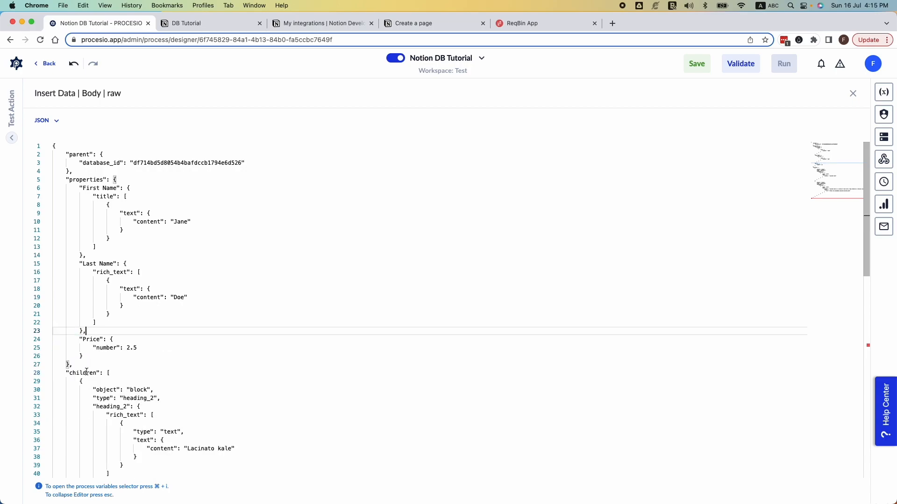
# Step: Delete the children block with its preceding comma and the stray apostrophe after the JSON body's closing brace
pyautogui.moveTo(69, 365); pyautogui.dragTo(136, 454)
pyautogui.press('BackSpace')
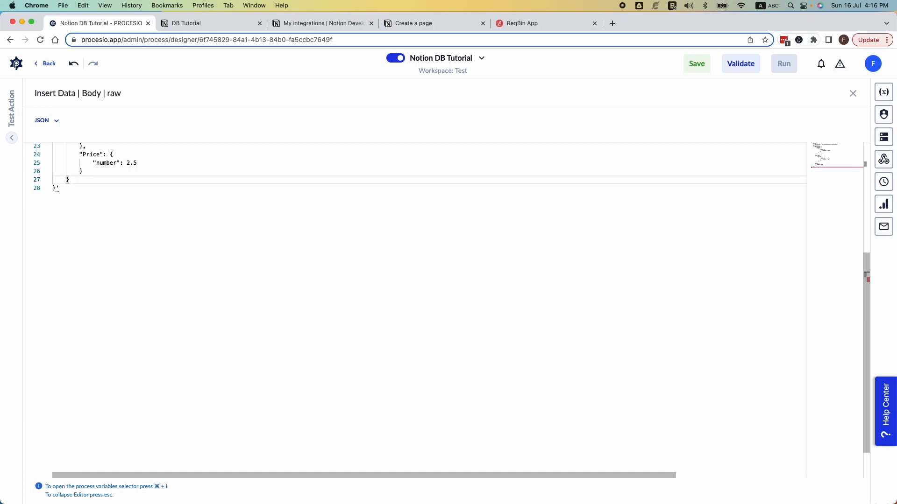
pyautogui.scroll(5, 225, 334)
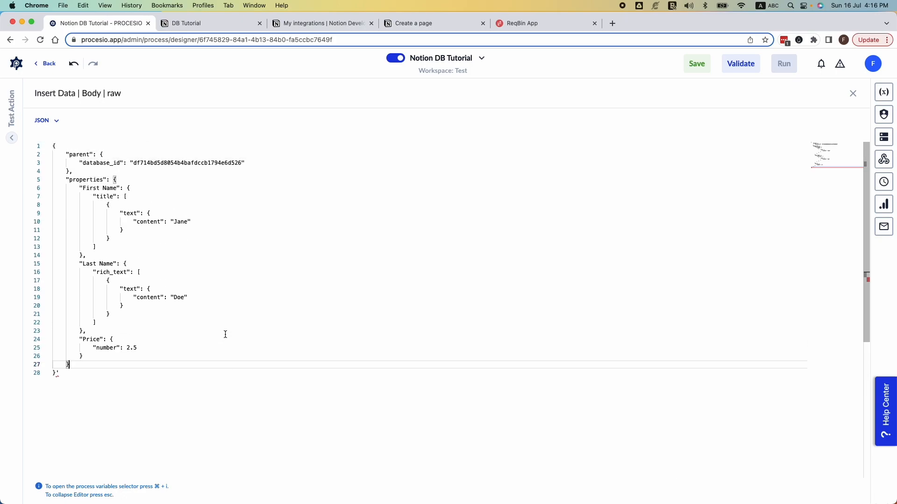
pyautogui.click(67, 374)
pyautogui.press('BackSpace')
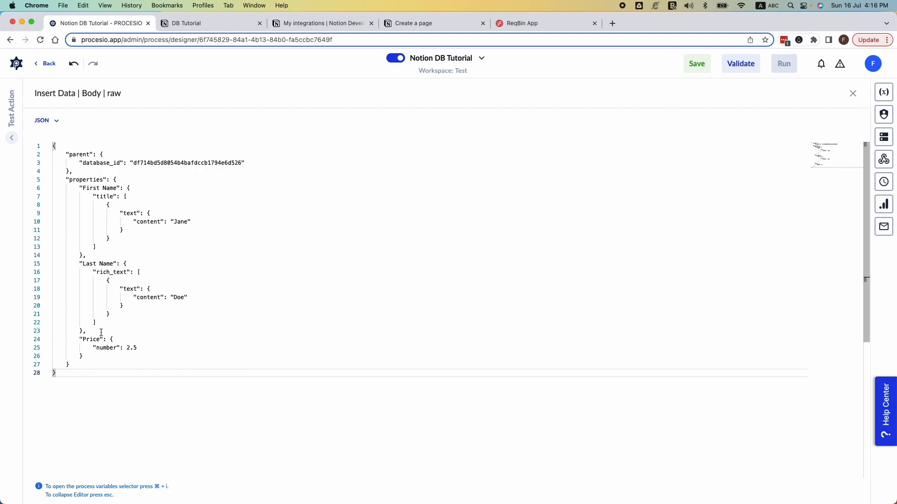
# Step: Duplicate the Last Name property block directly beneath itself, before the Price block
pyautogui.moveTo(89, 330); pyautogui.dragTo(83, 257)
pyautogui.press('super+c')
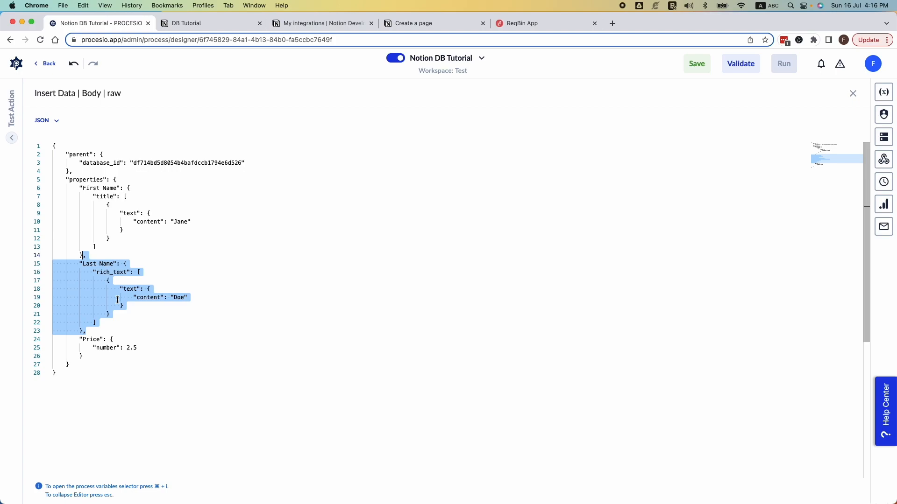
pyautogui.click(110, 331)
pyautogui.press('Return')
pyautogui.press('super+v')
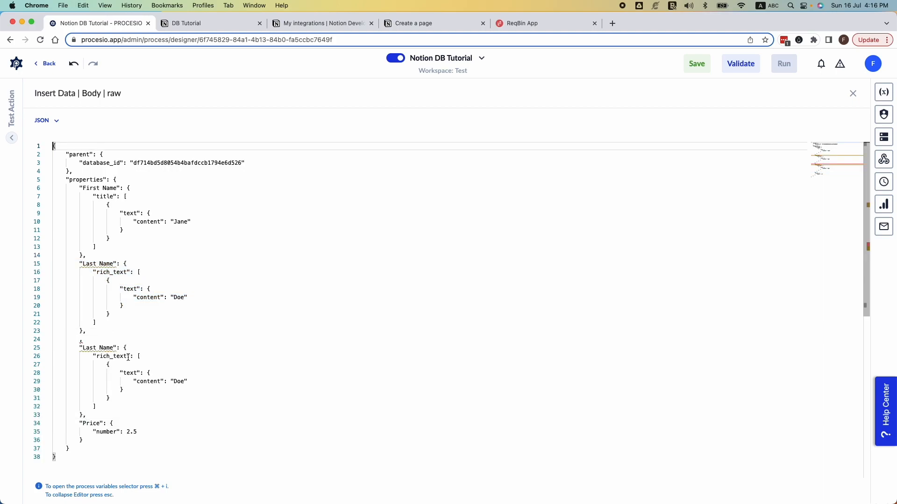
# Step: In the duplicated block, change the rich_text type key to "email" and replace the content with a sample e-mail address
pyautogui.doubleClick(99, 356)
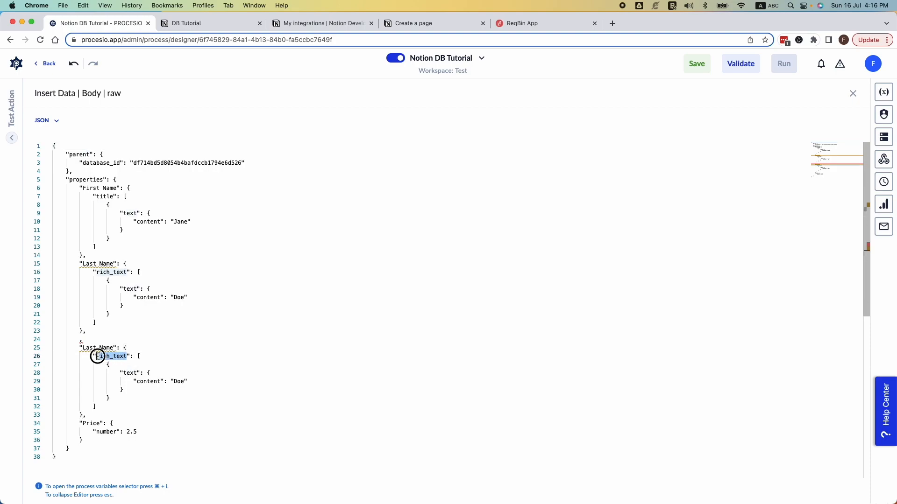
pyautogui.write('email')
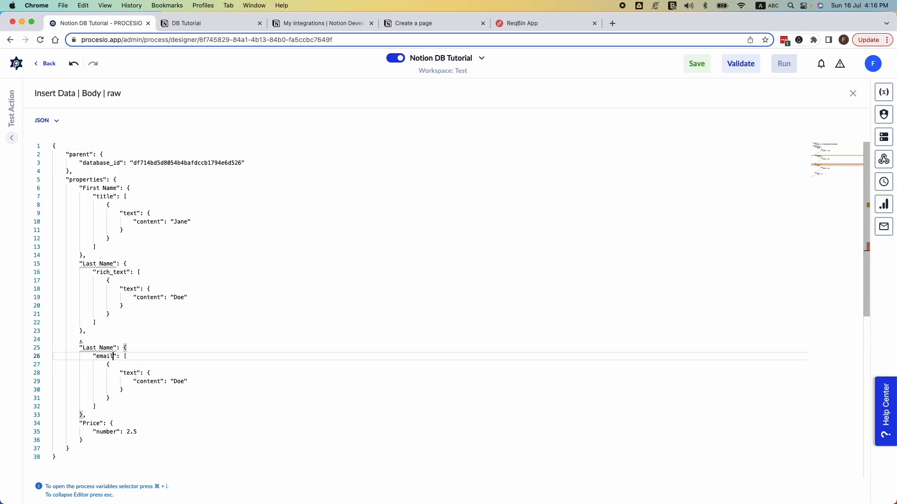
pyautogui.scroll(-2, 202, 392)
pyautogui.doubleClick(179, 349)
pyautogui.write('jp')
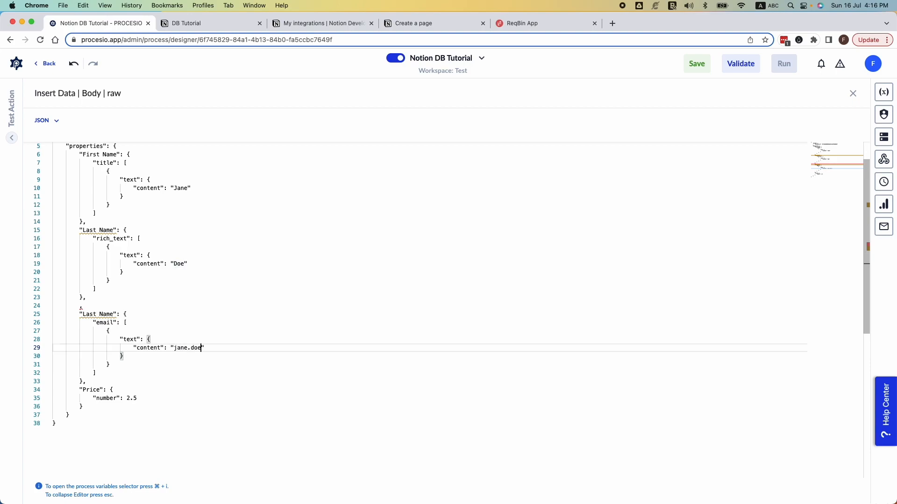
pyautogui.write('com')
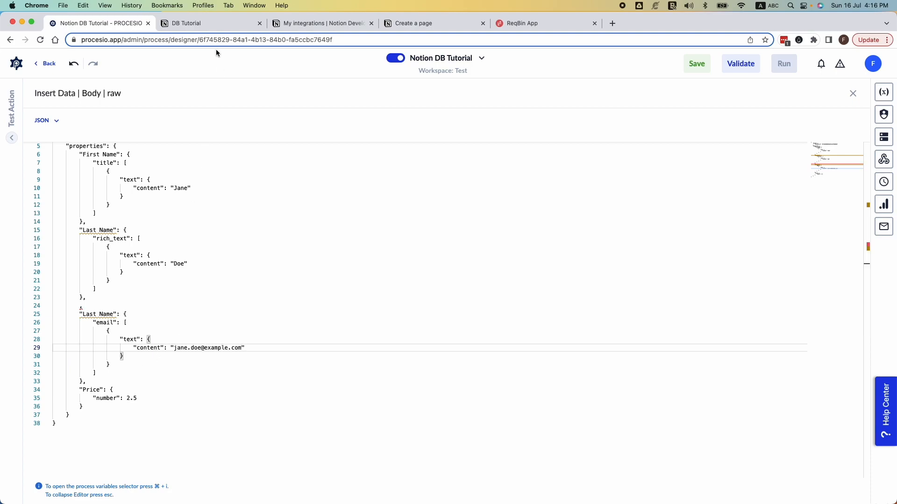
# Step: Check the numeric column's name in Notion, rename the Price property key to "ID", and replace its number with a sample ID value
pyautogui.click(196, 23)
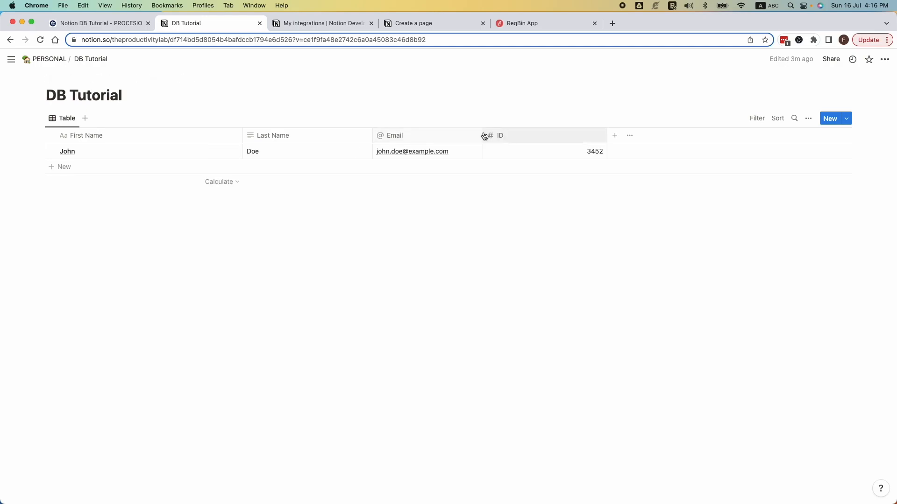
pyautogui.click(77, 23)
pyautogui.doubleClick(96, 389)
pyautogui.write('ID')
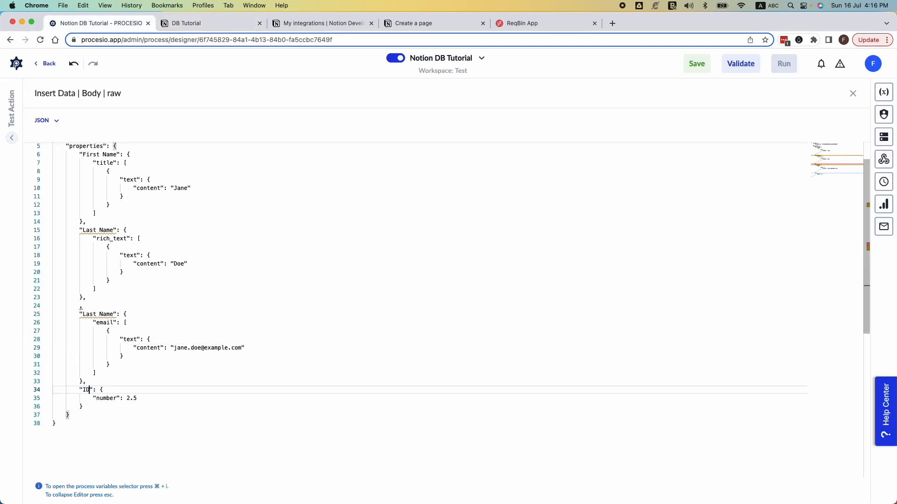
pyautogui.click(137, 399)
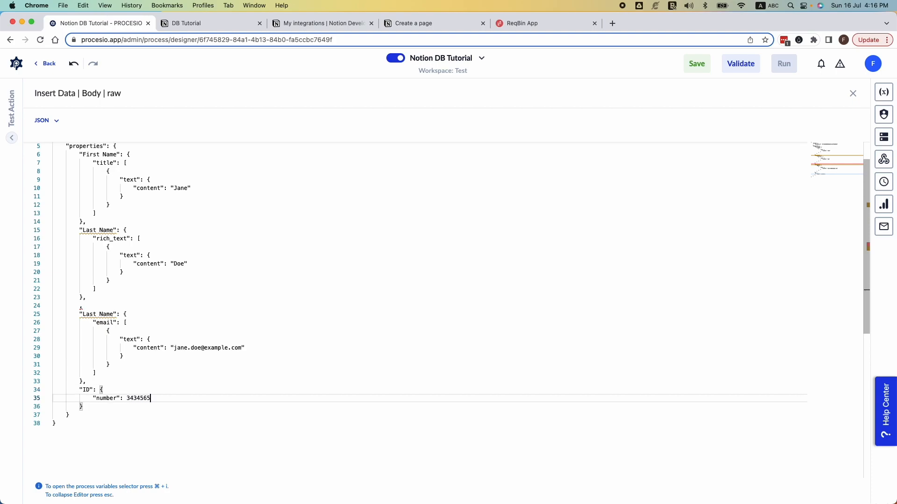
# Step: Rename the duplicated Last Name property key above the ID block to "Email"
pyautogui.scroll(2, 156, 255)
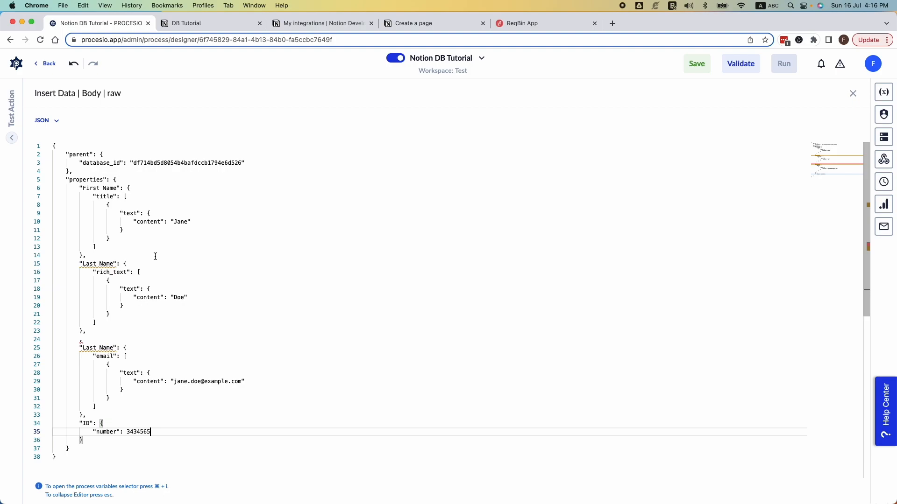
pyautogui.moveTo(114, 348); pyautogui.dragTo(83, 347)
pyautogui.write('Email')
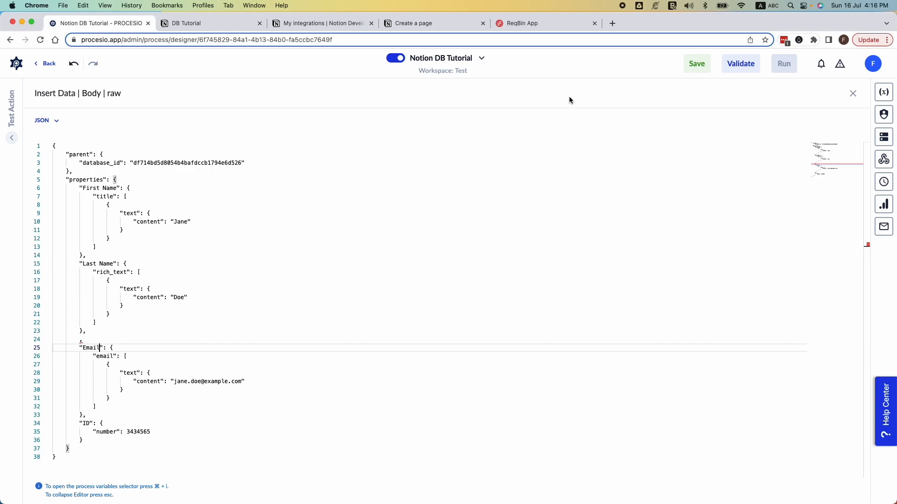
# Step: Close the enlarged body editor, save the Notion DB Tutorial process and run it
pyautogui.click(853, 96)
pyautogui.click(692, 66)
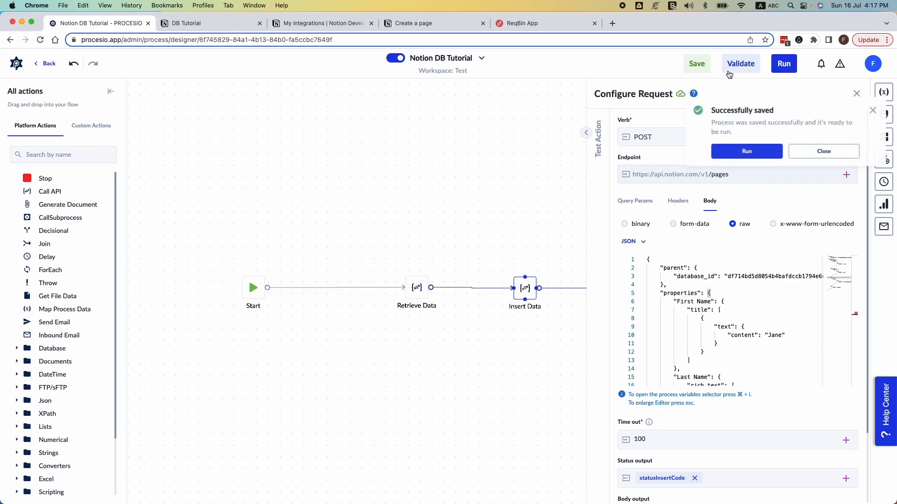
pyautogui.click(747, 151)
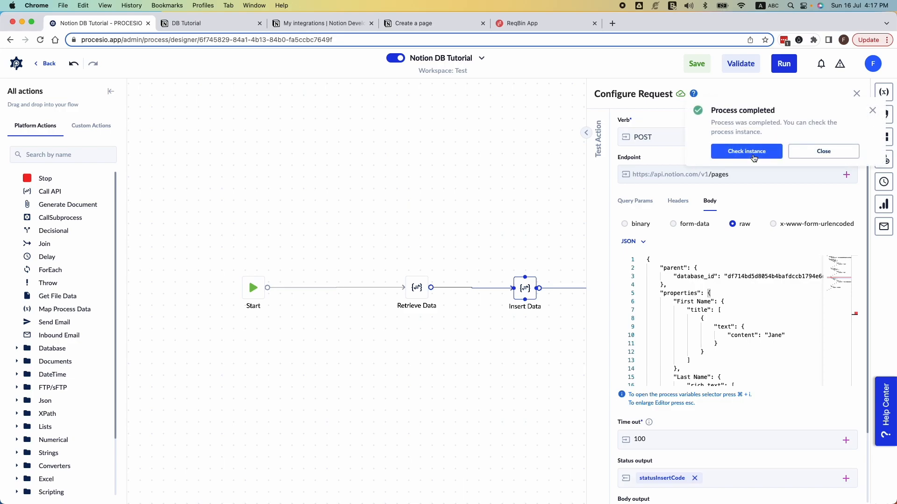
# Step: Open the finished run's instance and review the Insert Data action error and the process variables
pyautogui.click(754, 157)
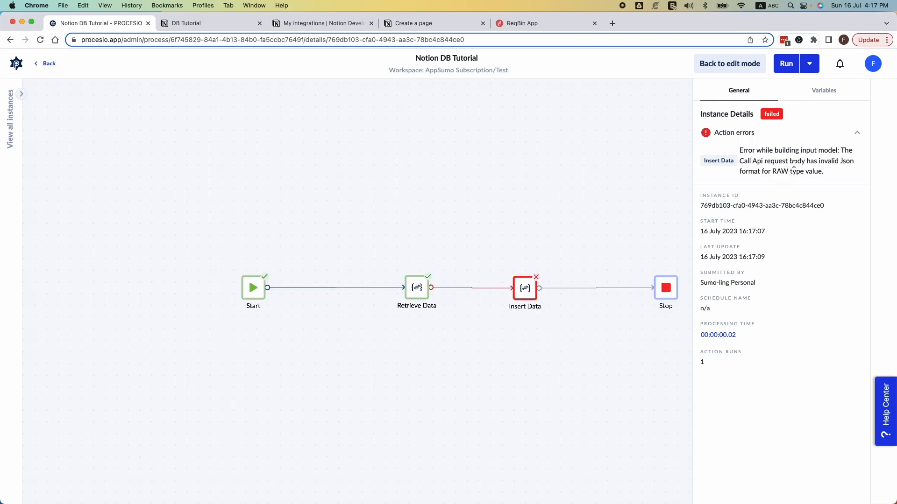
pyautogui.moveTo(800, 150); pyautogui.dragTo(832, 175)
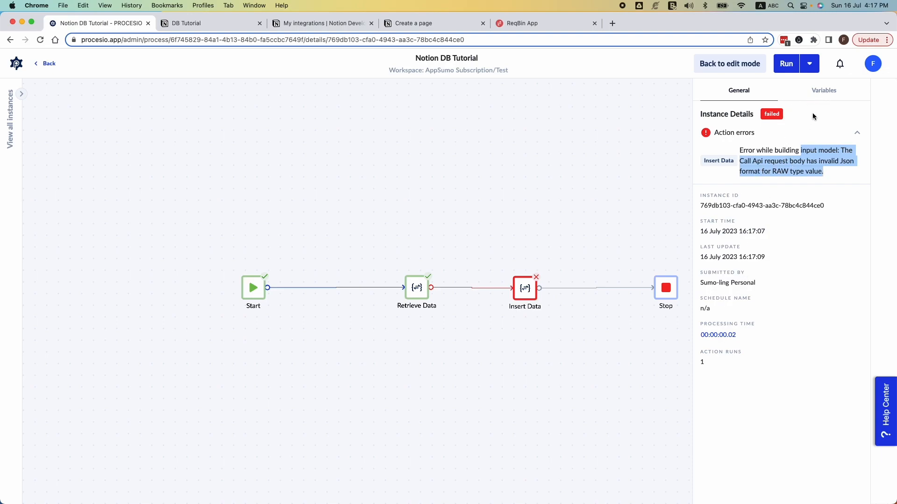
pyautogui.click(823, 94)
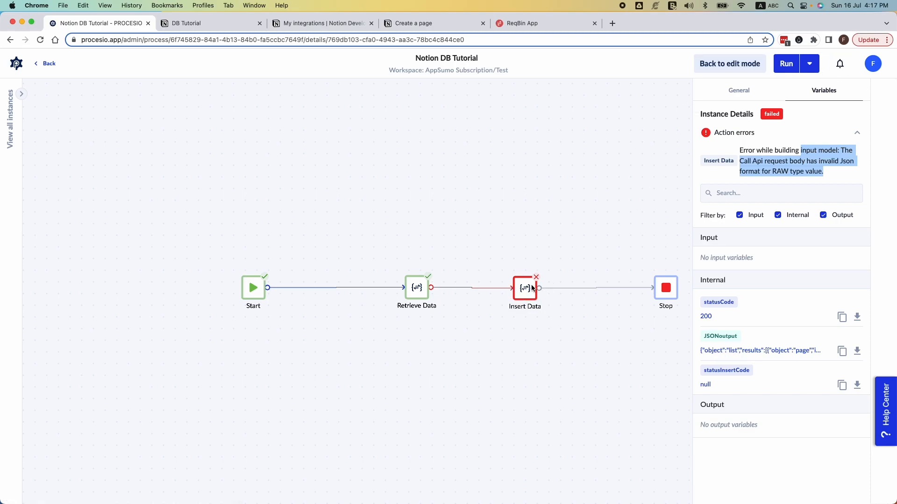
# Step: Return to edit mode, open Insert Data's raw JSON body in the enlarged editor and examine the Email block
pyautogui.click(730, 64)
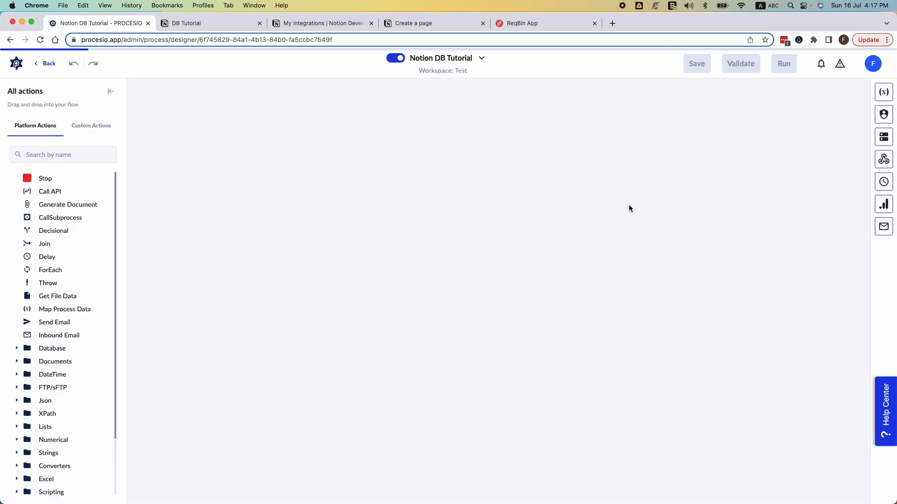
pyautogui.click(525, 290)
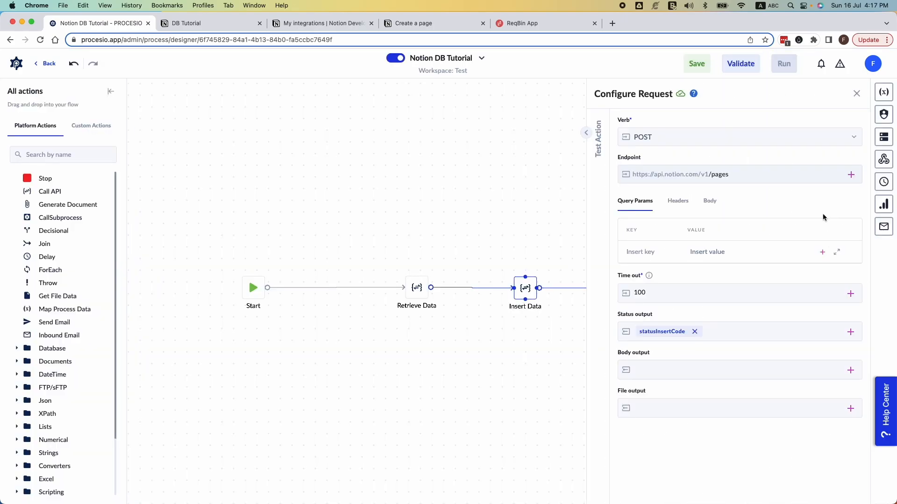
pyautogui.click(710, 201)
pyautogui.click(779, 320)
pyautogui.press('Escape')
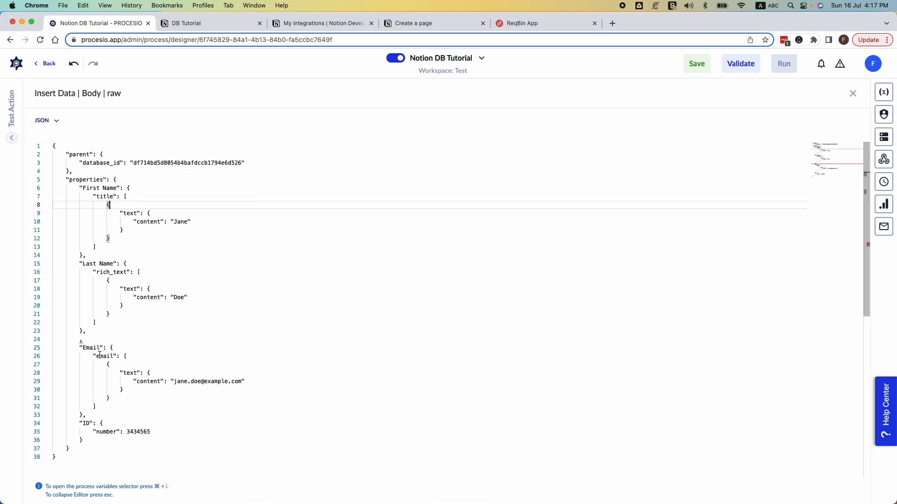
pyautogui.moveTo(82, 348); pyautogui.dragTo(152, 405)
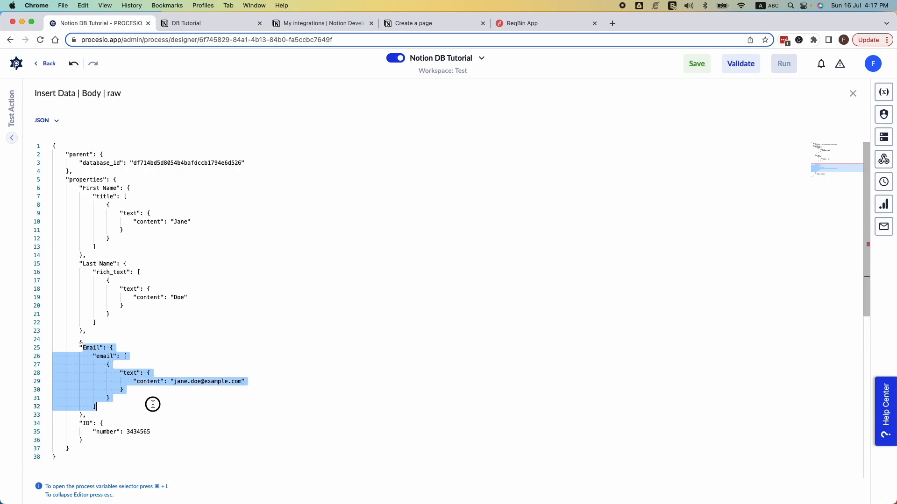
# Step: Go to the Notion API reference and follow the database properties link to the page property values documentation
pyautogui.click(339, 24)
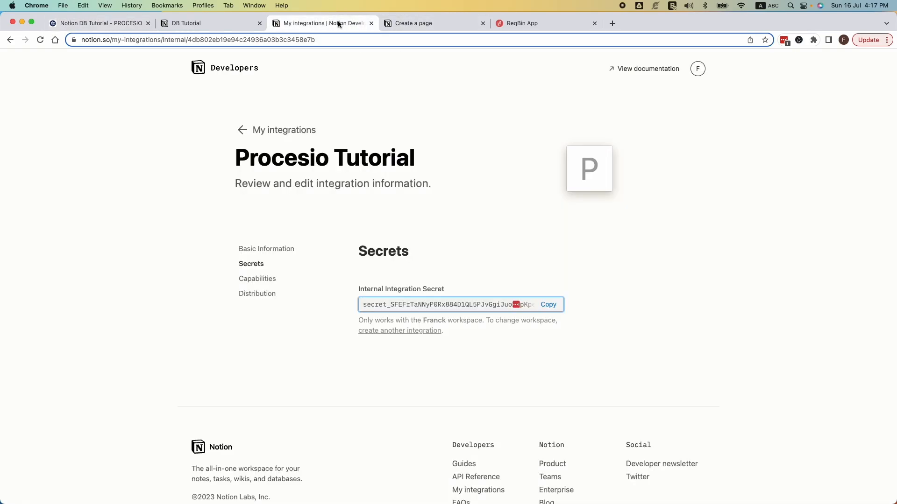
pyautogui.click(402, 24)
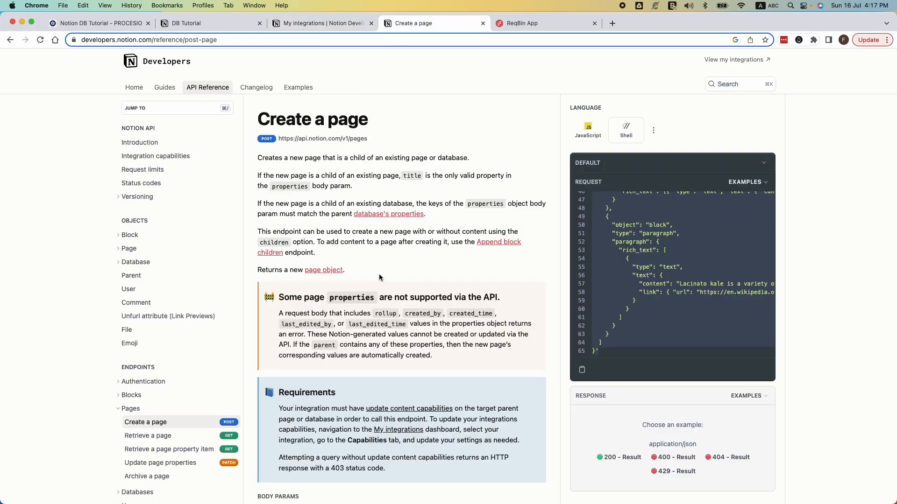
pyautogui.click(381, 214)
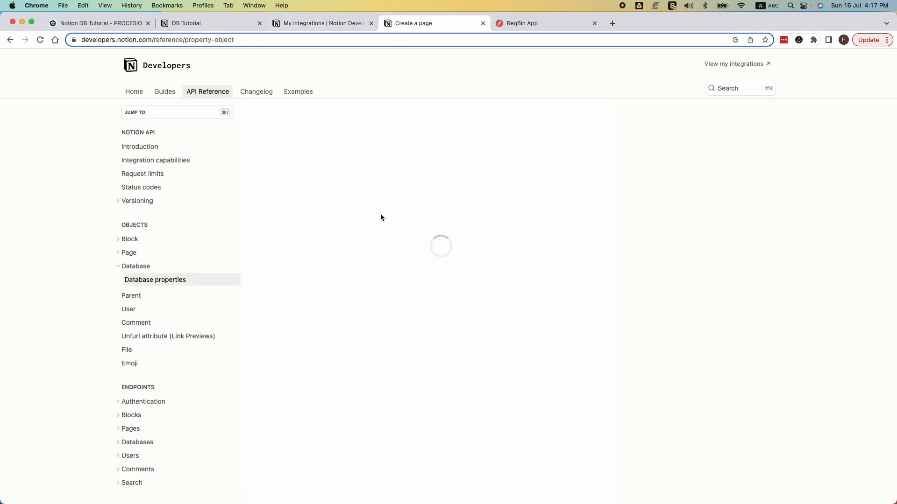
pyautogui.scroll(-1, 418, 268)
pyautogui.scroll(-5, 418, 268)
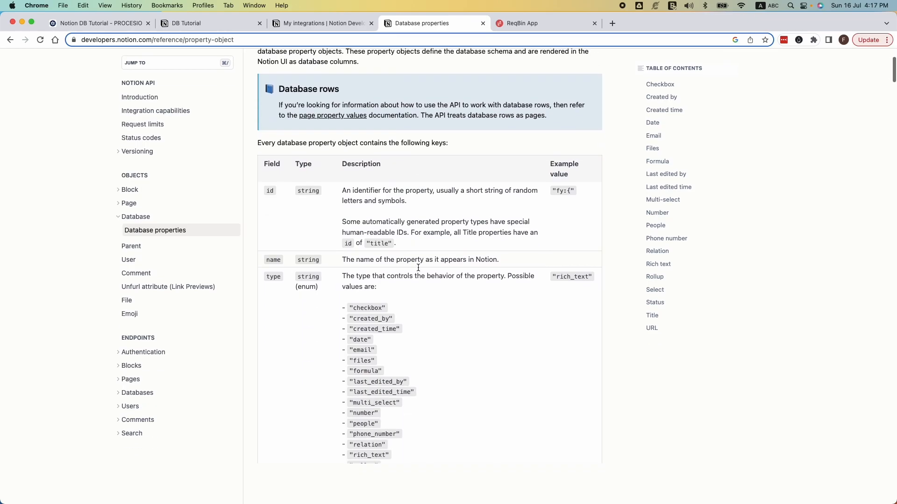
pyautogui.scroll(3, 380, 295)
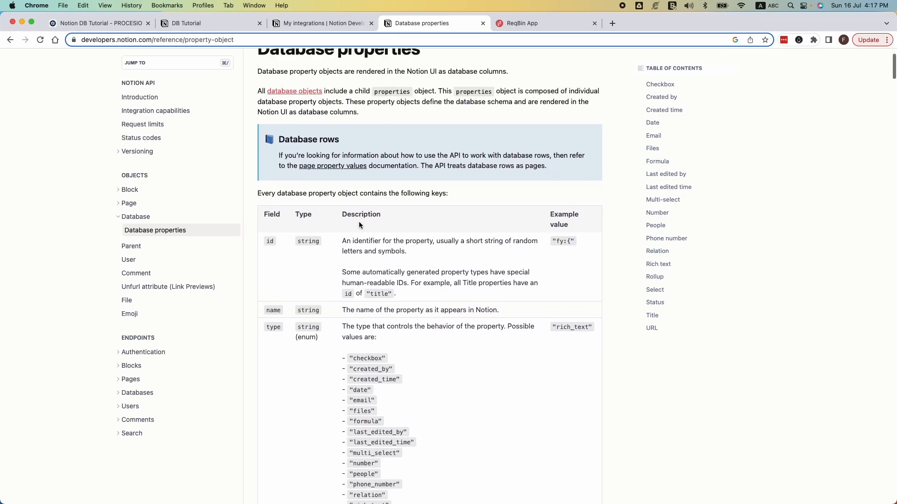
pyautogui.click(335, 176)
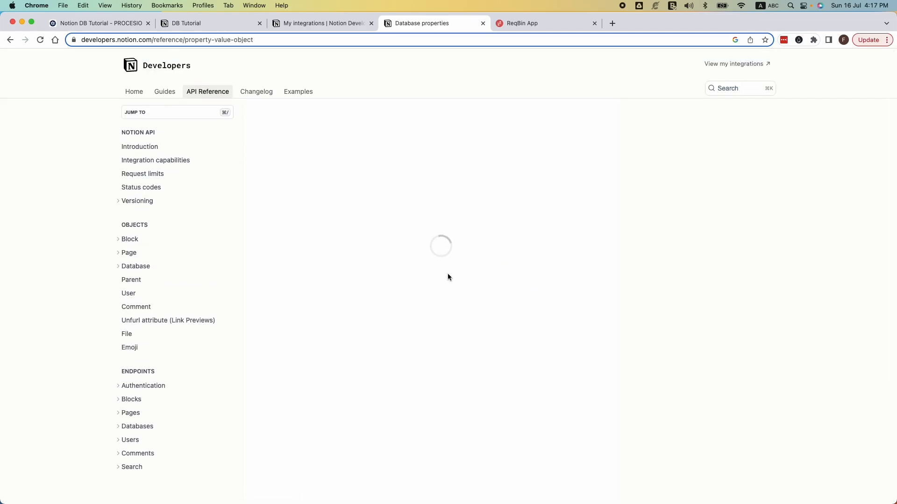
# Step: Look through the JSON examples for each property type on the property values page
pyautogui.scroll(-2, 449, 274)
pyautogui.scroll(-15, 449, 275)
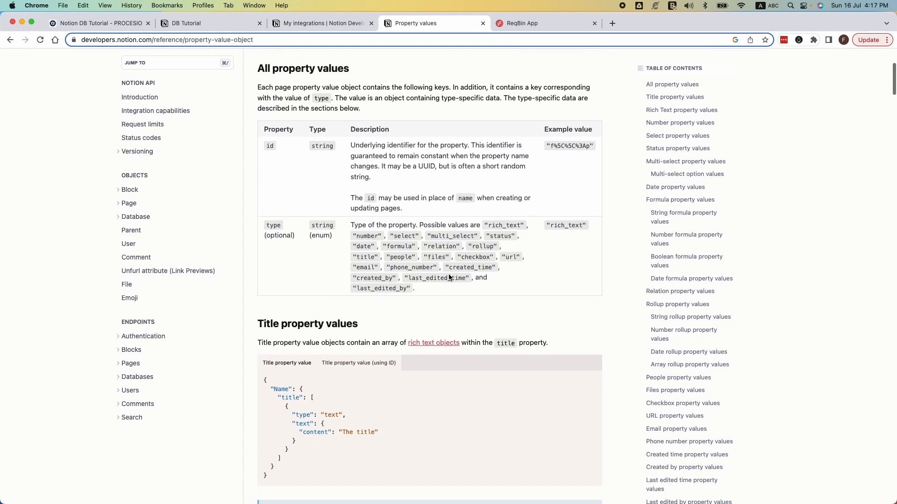
pyautogui.scroll(-10, 320, 227)
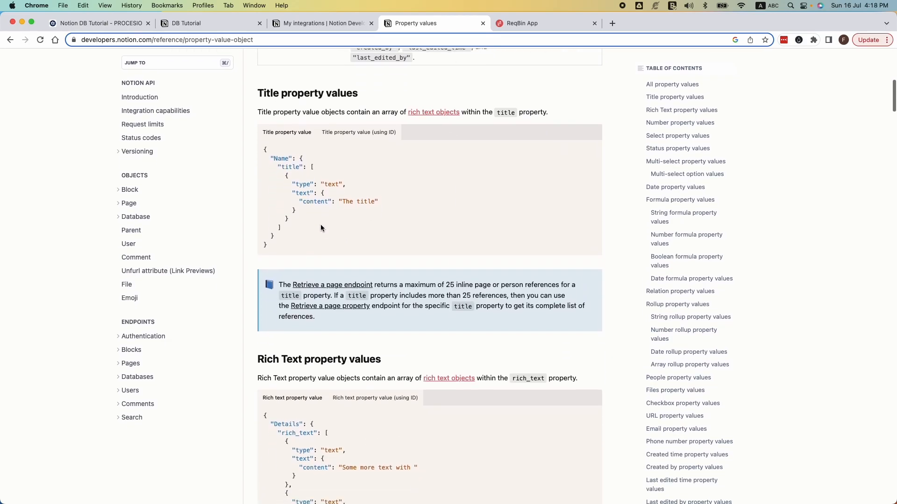
pyautogui.scroll(-10, 603, 279)
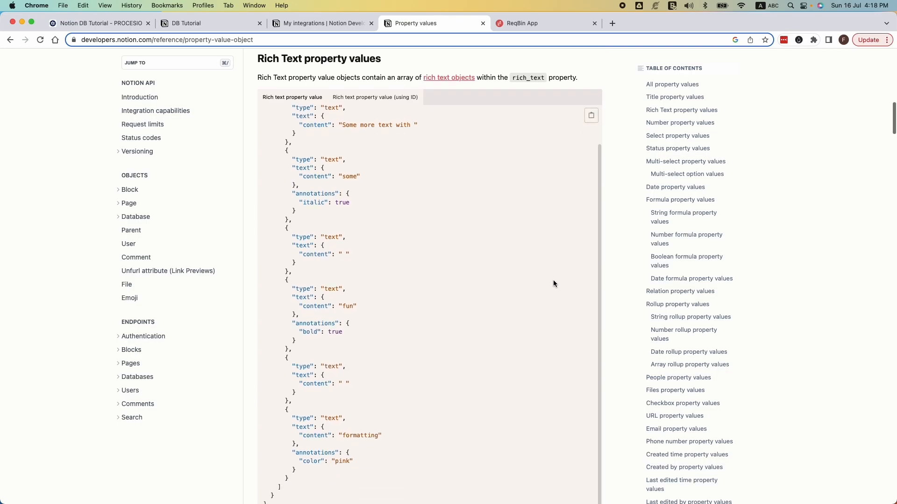
pyautogui.scroll(-10, 609, 287)
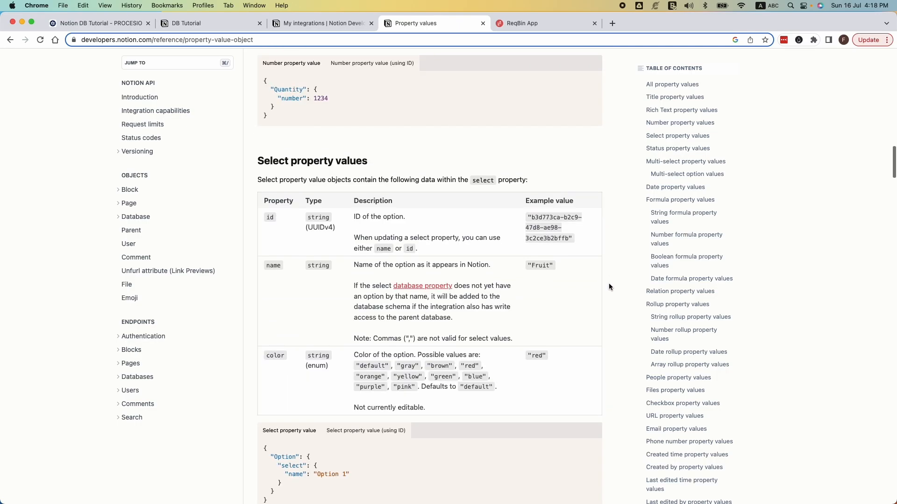
pyautogui.scroll(-10, 609, 286)
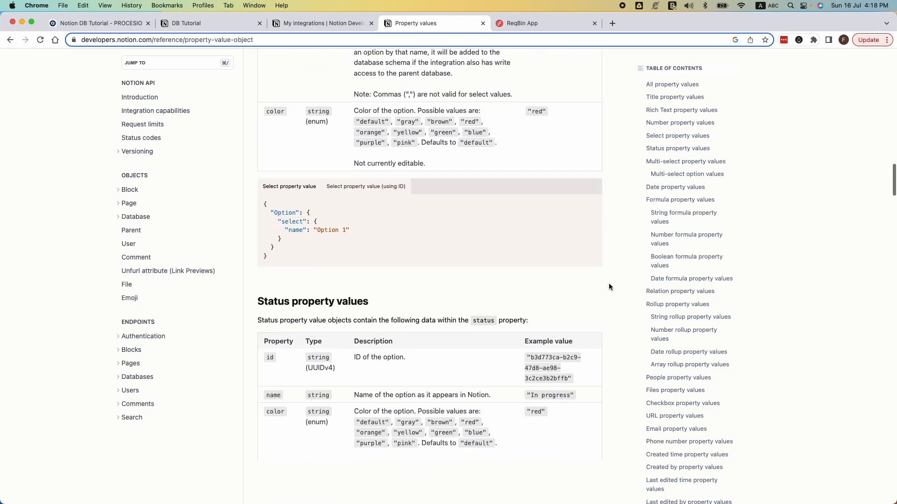
pyautogui.scroll(-10, 609, 287)
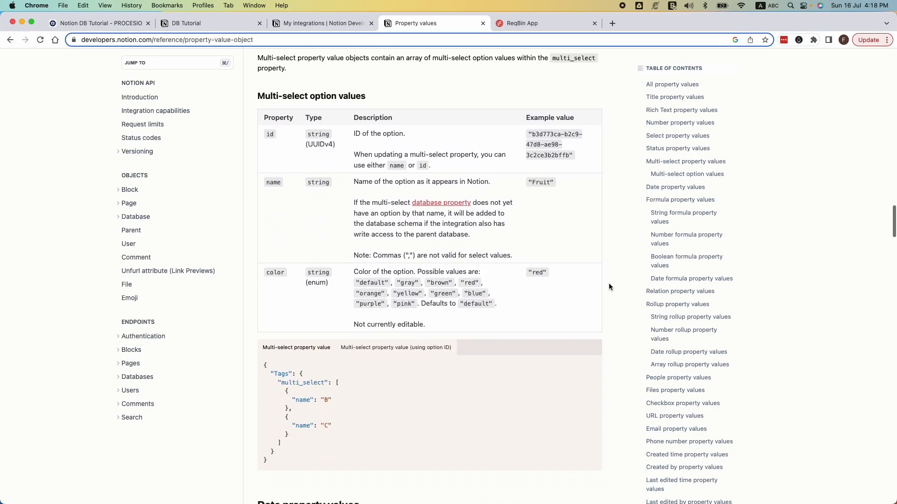
pyautogui.scroll(-8, 609, 287)
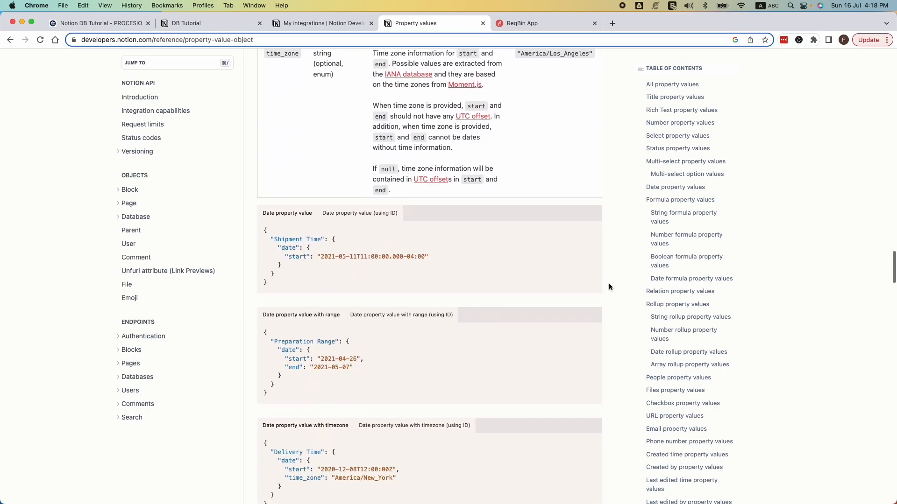
# Step: Search the property values page for "email" and examine the JSON example under Email property values
pyautogui.press('super+f')
pyautogui.write('email')
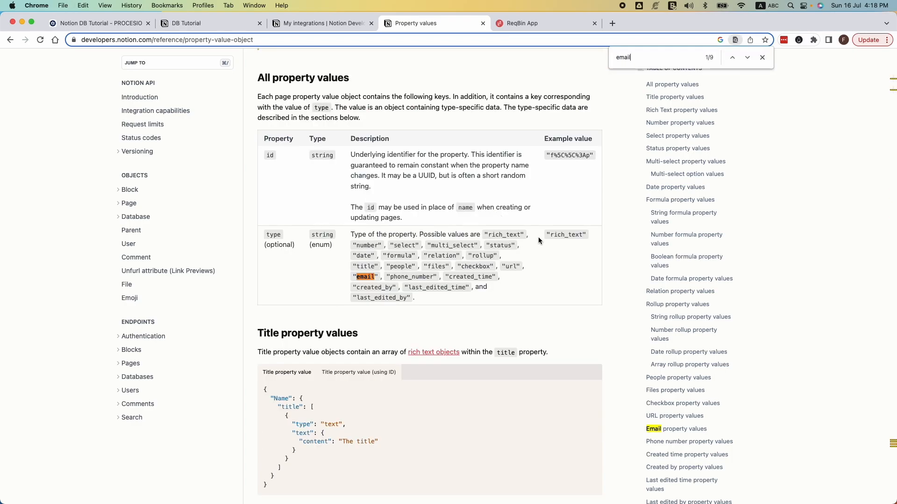
pyautogui.click(746, 60)
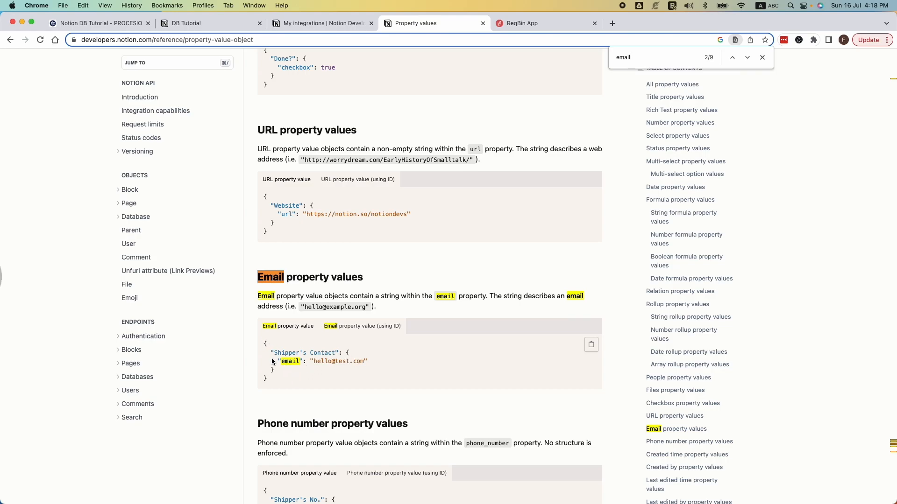
pyautogui.click(270, 379)
pyautogui.moveTo(273, 352); pyautogui.dragTo(343, 351)
pyautogui.moveTo(278, 360); pyautogui.dragTo(372, 360)
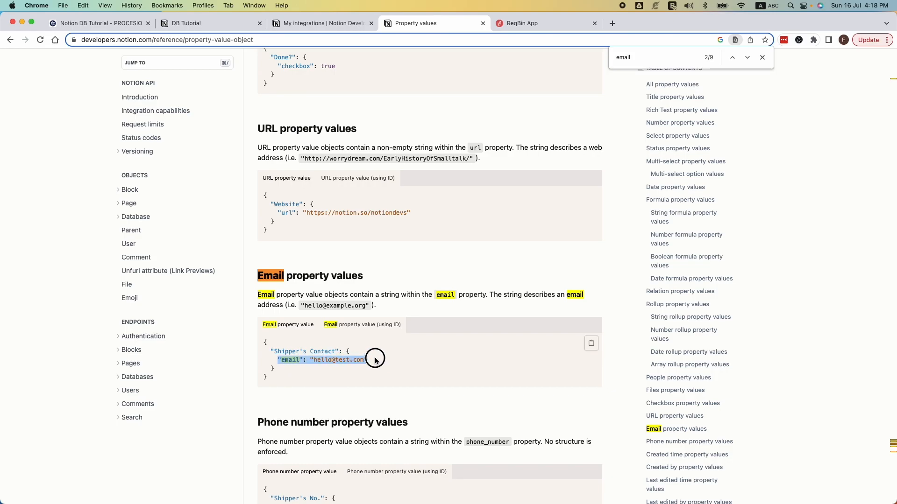
# Step: In Procesio's Insert Data body, replace the Email block's nested "email" array with a plain string holding the sample e-mail address
pyautogui.click(133, 28)
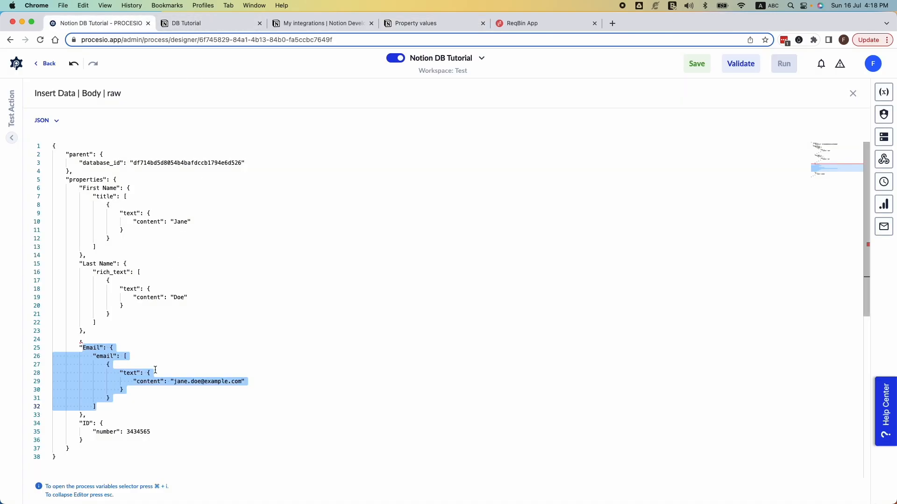
pyautogui.click(93, 353)
pyautogui.doubleClick(89, 347)
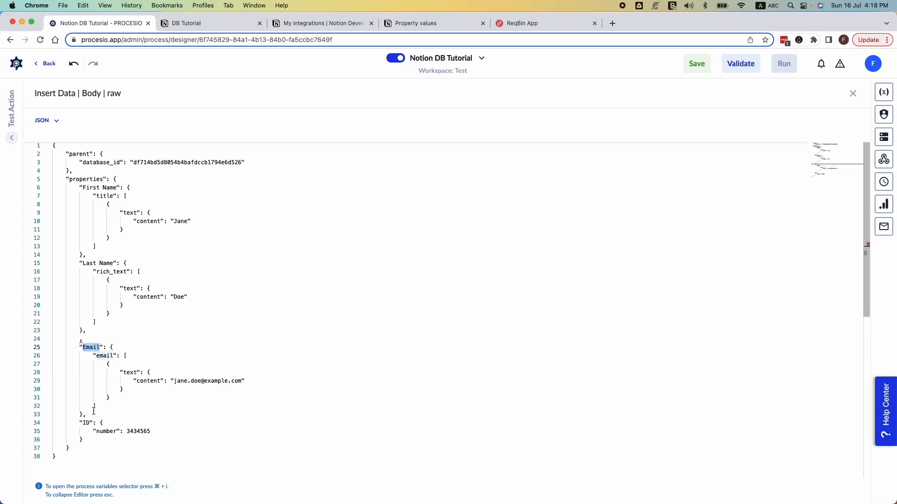
pyautogui.moveTo(102, 407); pyautogui.dragTo(128, 356)
pyautogui.press('BackSpace')
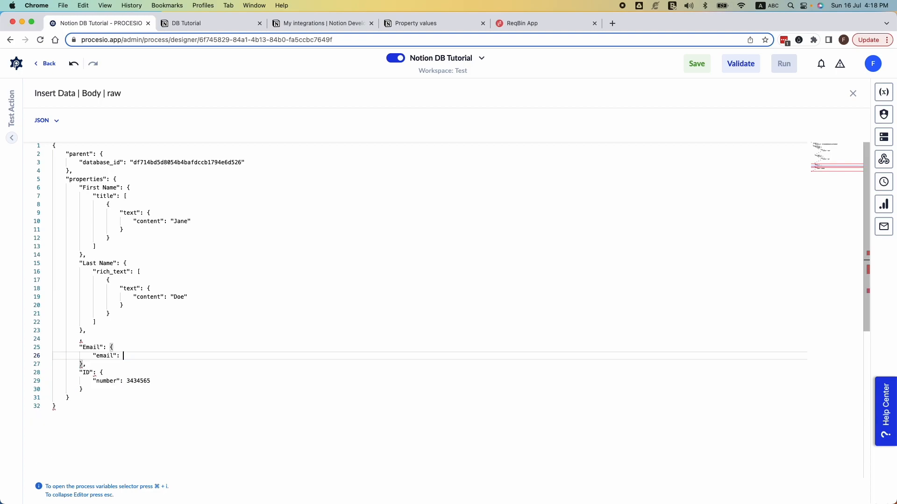
pyautogui.write('"jane.doe@example.com')
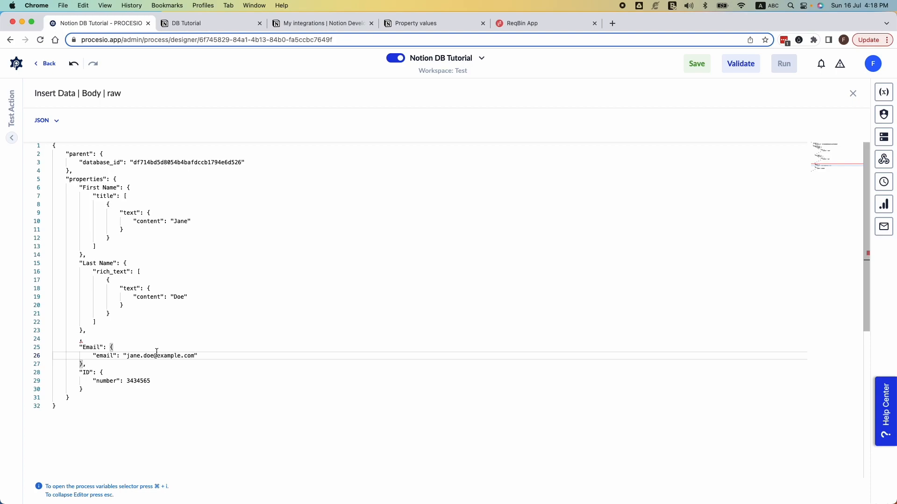
# Step: Save and run the Notion DB Tutorial process, and check the Insert Data error in the new instance
pyautogui.click(705, 66)
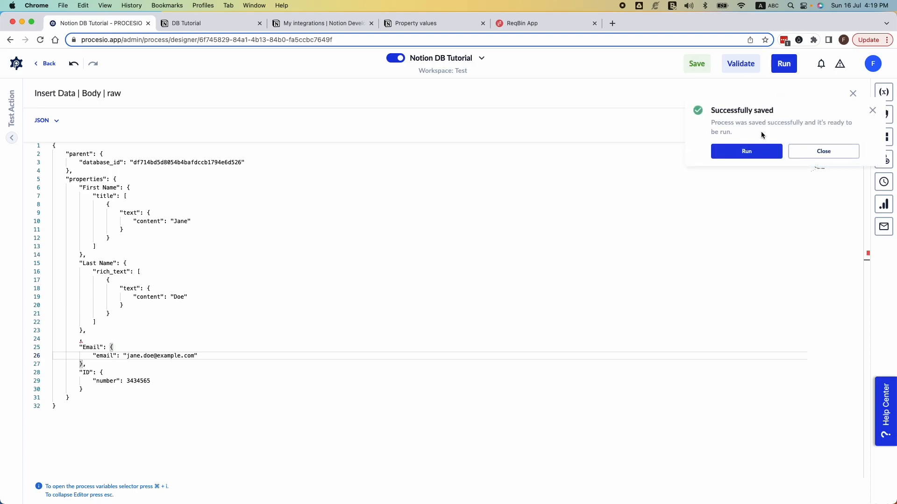
pyautogui.click(719, 150)
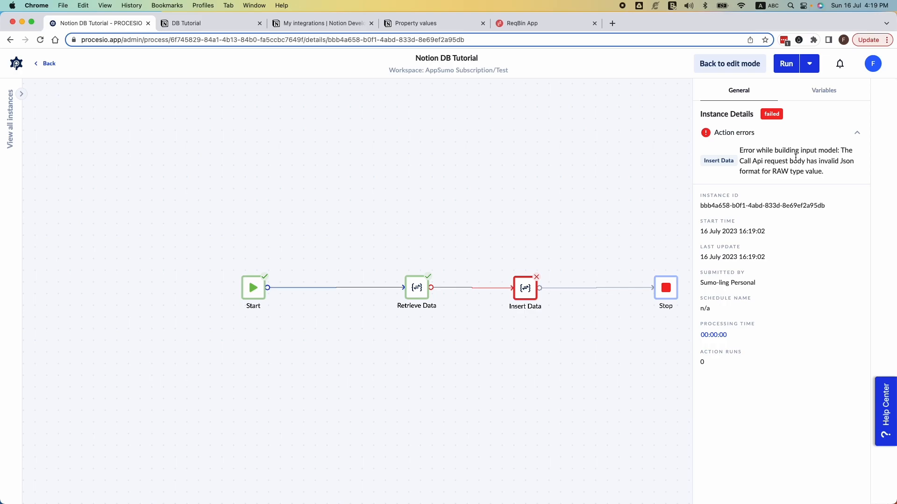
pyautogui.moveTo(827, 161); pyautogui.dragTo(802, 161)
# Step: Go back to edit mode and reopen the Insert Data action's raw JSON body in the enlarged editor
pyautogui.click(731, 64)
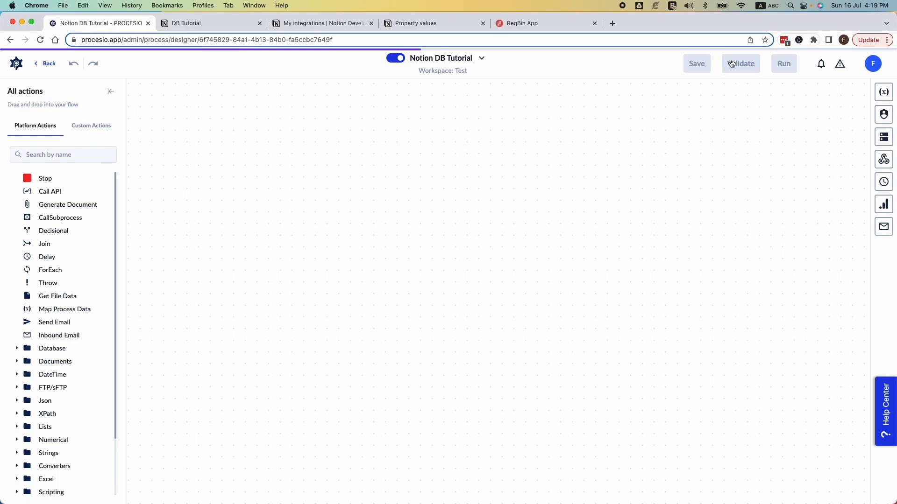
pyautogui.click(522, 287)
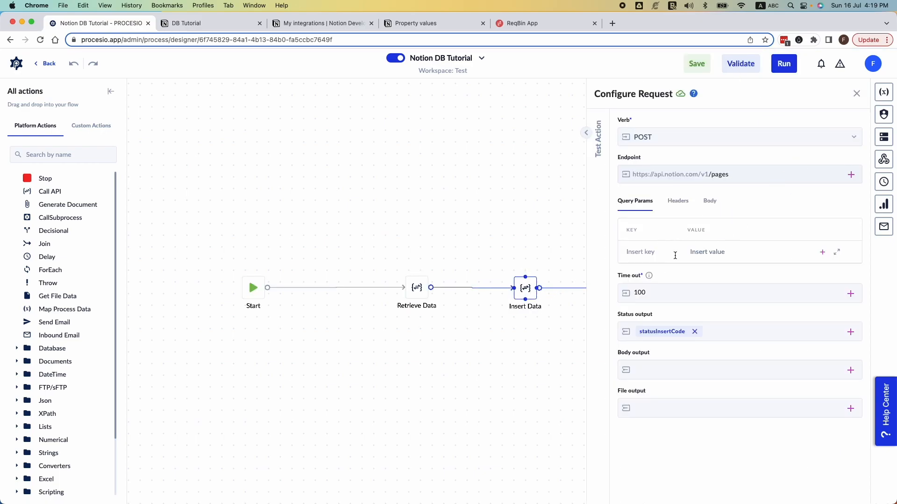
pyautogui.click(708, 201)
pyautogui.click(744, 309)
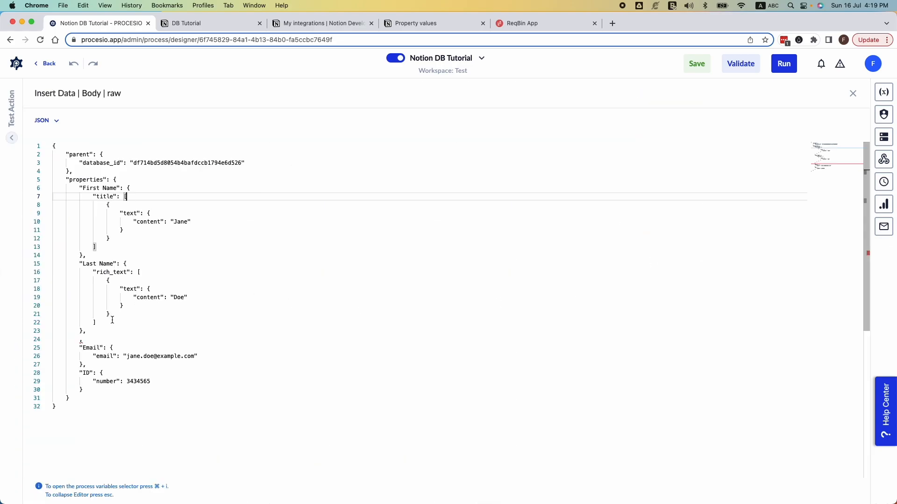
# Step: Delete the stray comma line between the Last Name and Email blocks and save the process
pyautogui.moveTo(99, 330); pyautogui.dragTo(83, 263)
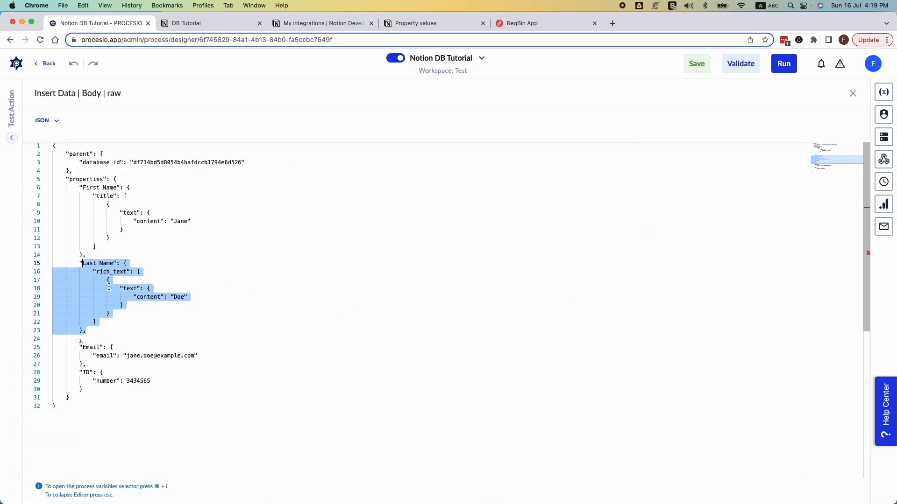
pyautogui.click(107, 336)
pyautogui.press('BackSpace')
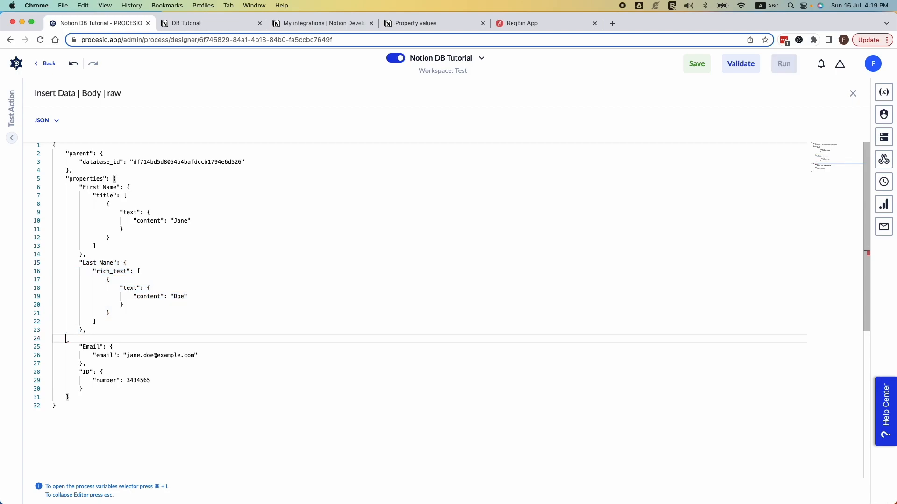
pyautogui.press('BackSpace')
pyautogui.click(689, 65)
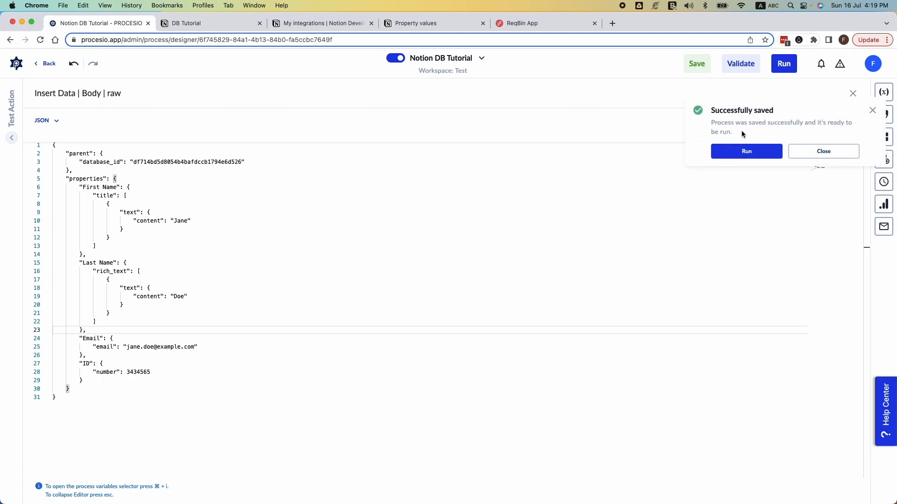
# Step: Run the saved Notion DB Tutorial process, open its new instance and refresh the instance until the run finishes
pyautogui.click(744, 148)
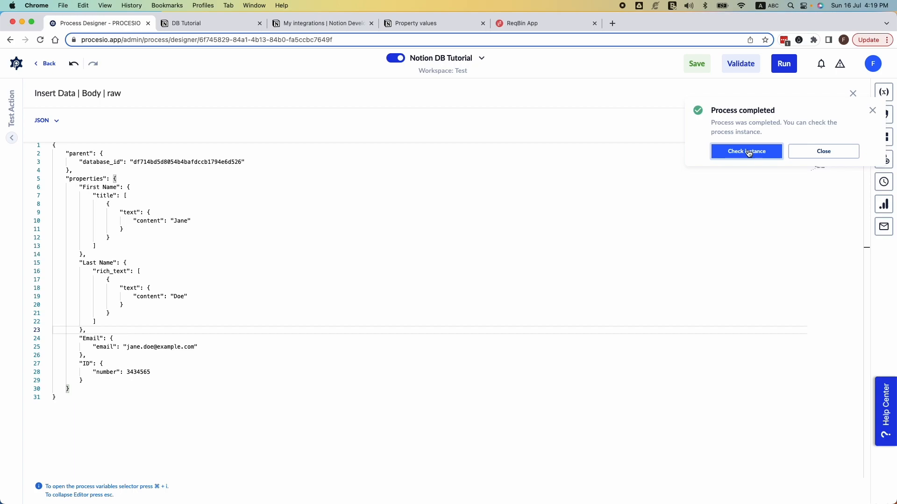
pyautogui.click(746, 151)
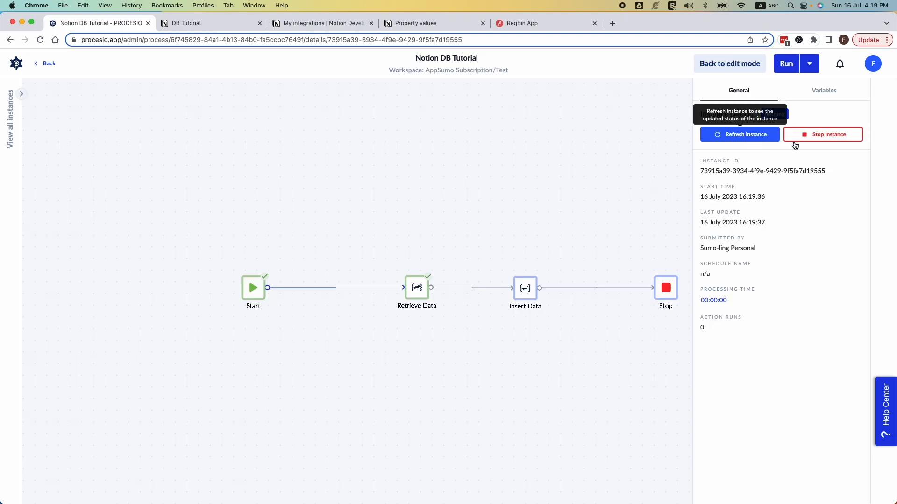
pyautogui.click(739, 135)
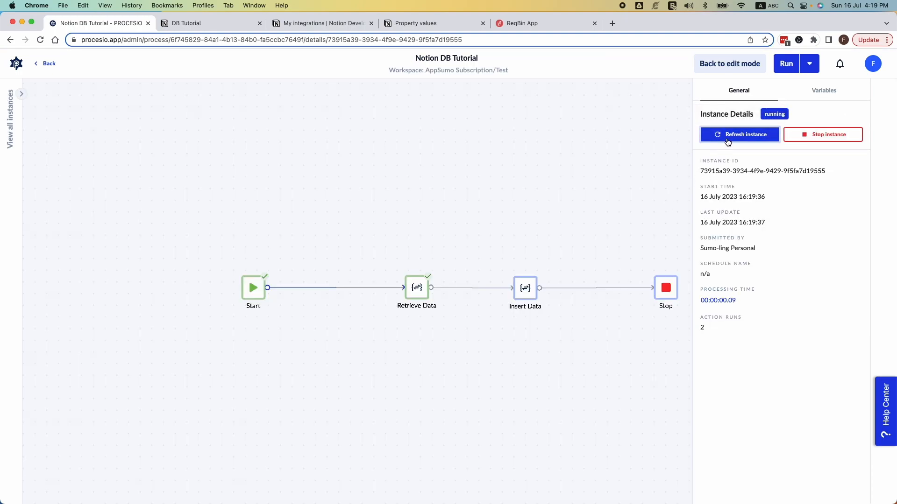
pyautogui.click(740, 134)
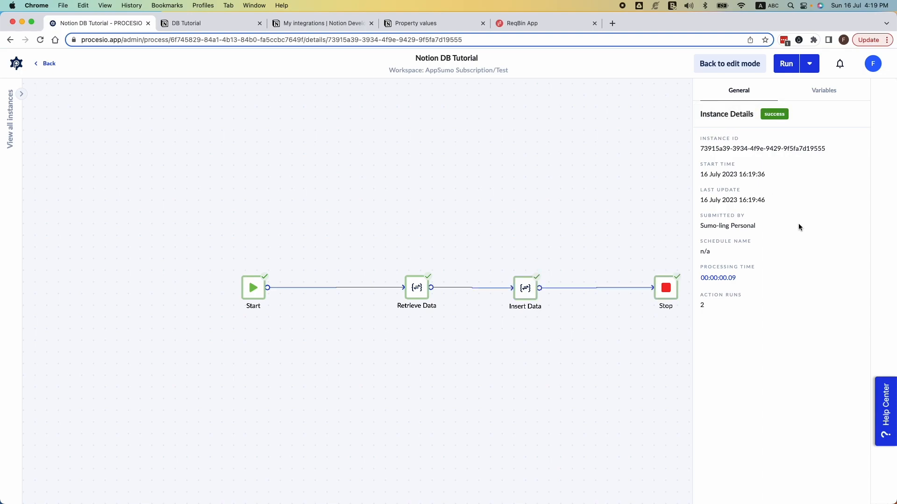
# Step: Inspect the instance's variables and Insert Data's statusInsertCode, check Notion's DB Tutorial table for the new record, and return to Procesio
pyautogui.click(827, 94)
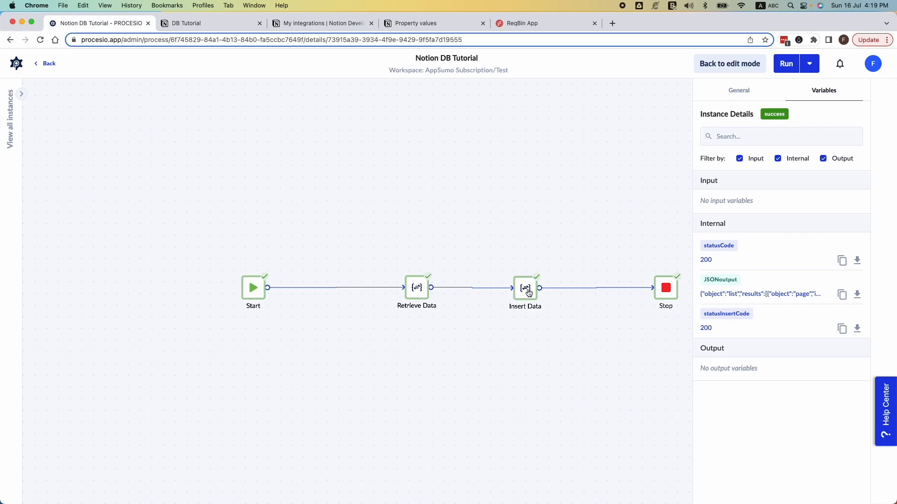
pyautogui.click(526, 290)
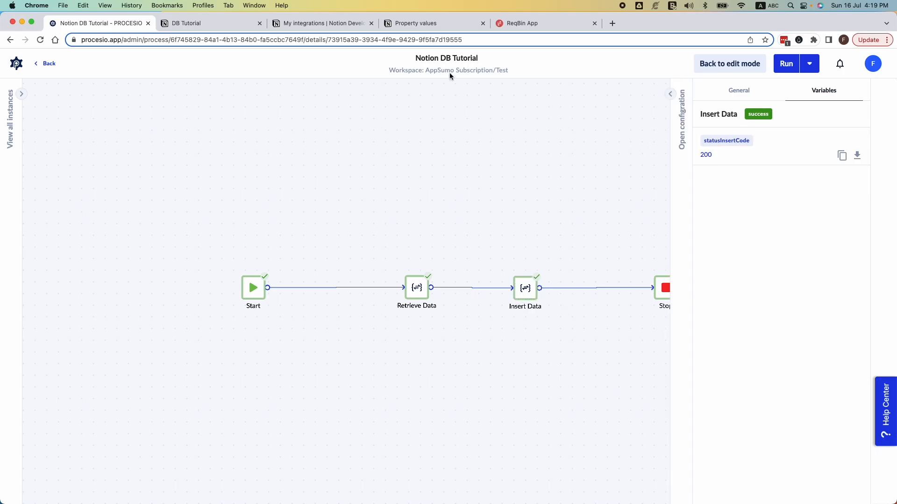
pyautogui.click(210, 24)
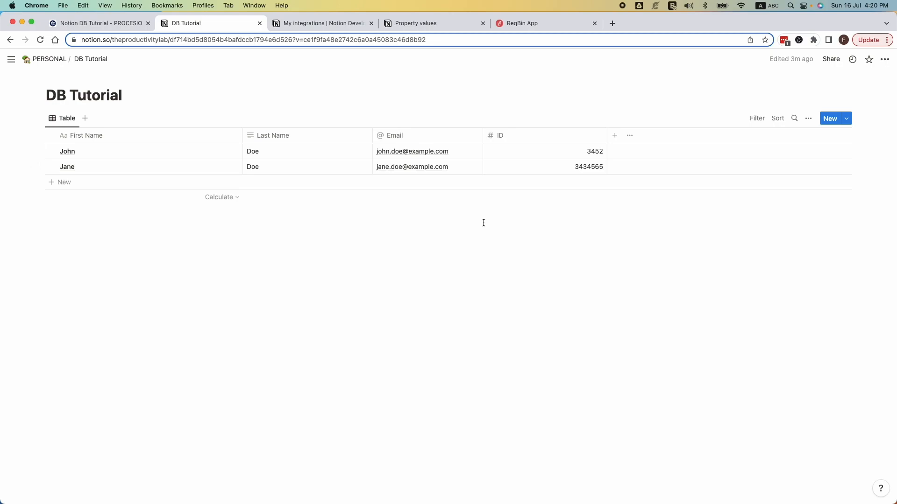
pyautogui.click(115, 22)
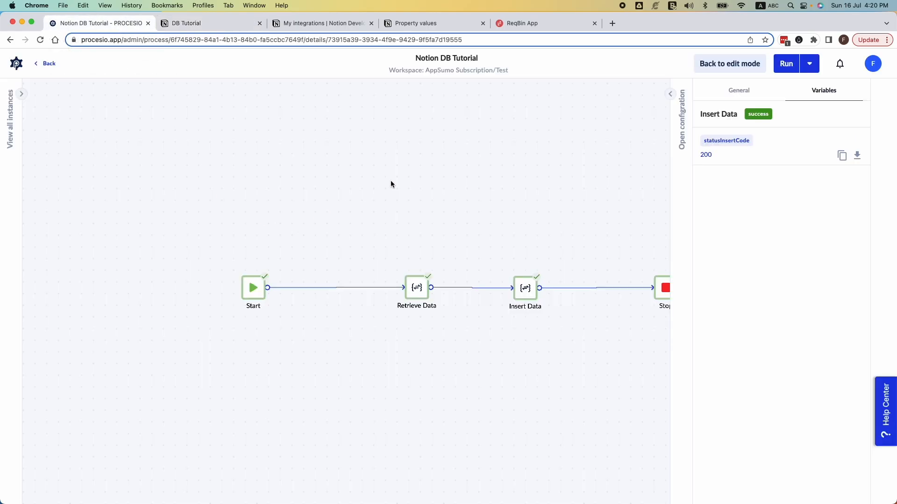